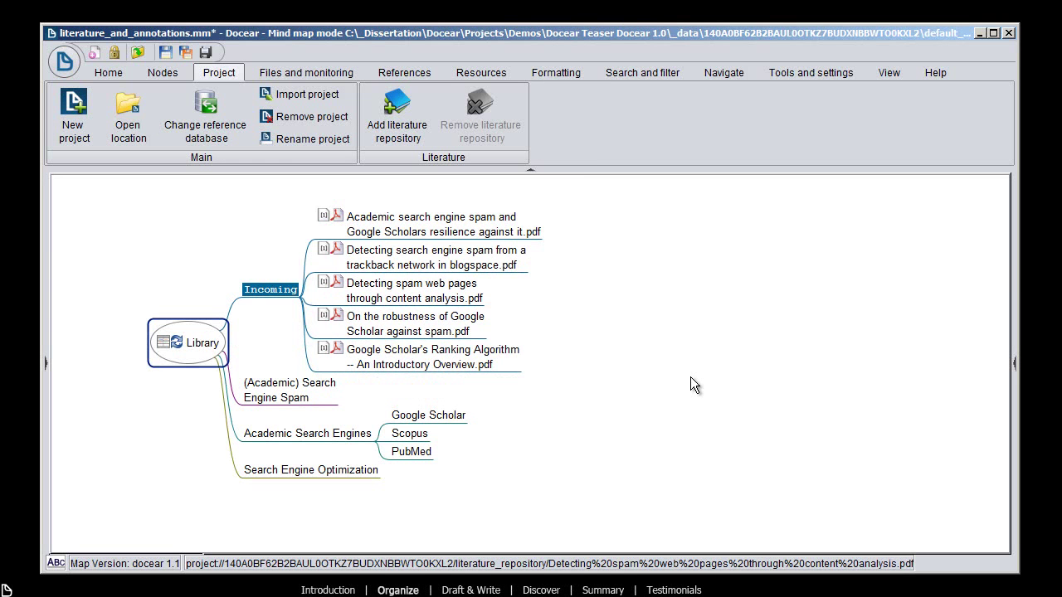
Step: Move the Ranking Algorithm PDF under Google Scholar and the robustness, spam web pages, trackback and Academic spam PDFs under (Academic) Search Engine Spam
click(396, 358)
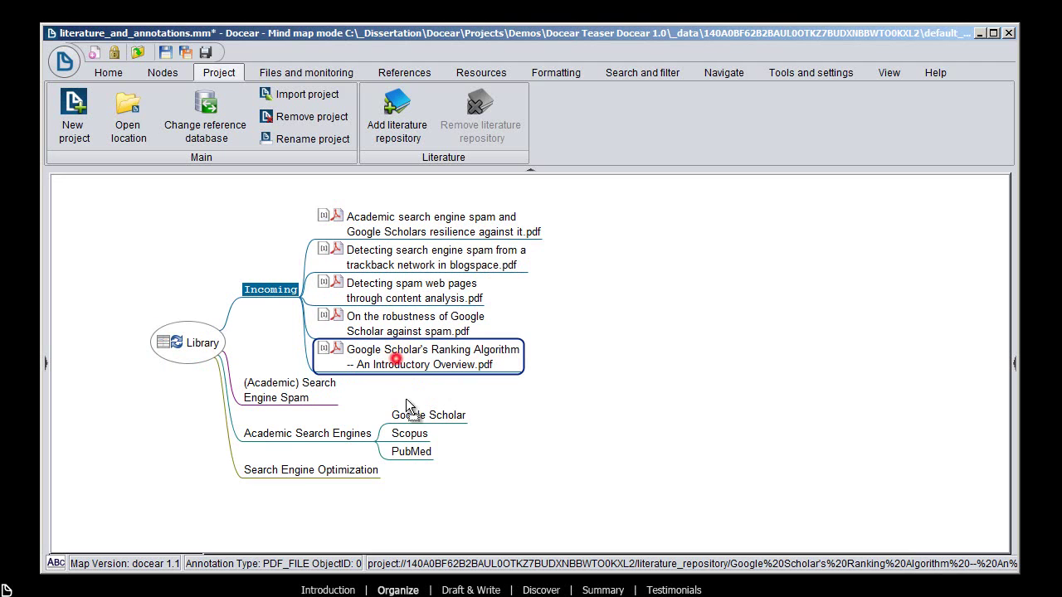
drag(452, 418, 453, 418)
click(420, 335)
ctrl+click(417, 298)
ctrl+click(415, 265)
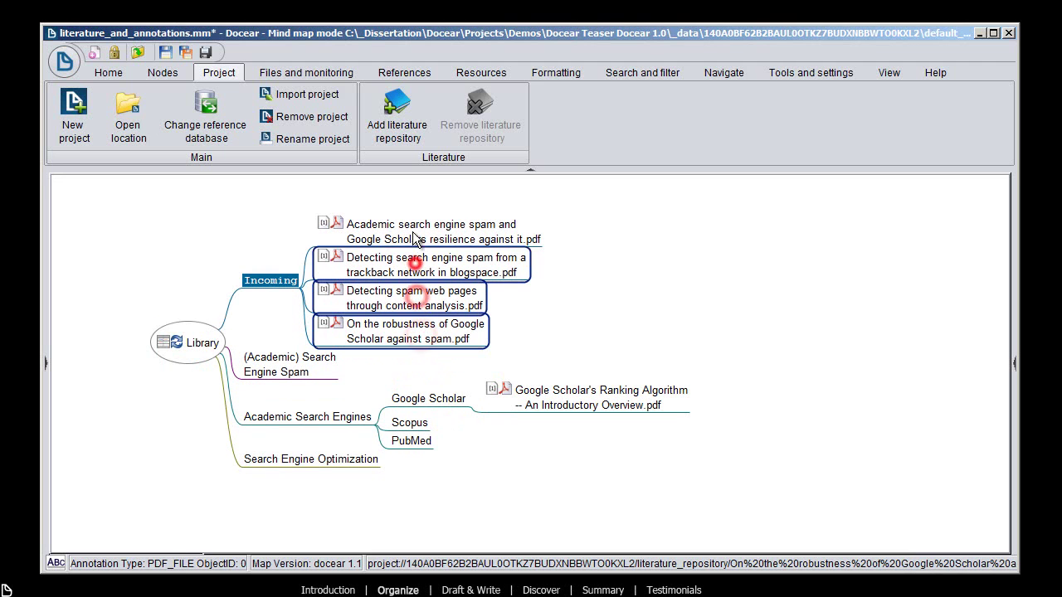
ctrl+click(417, 225)
drag(418, 229, 315, 364)
key(Escape)
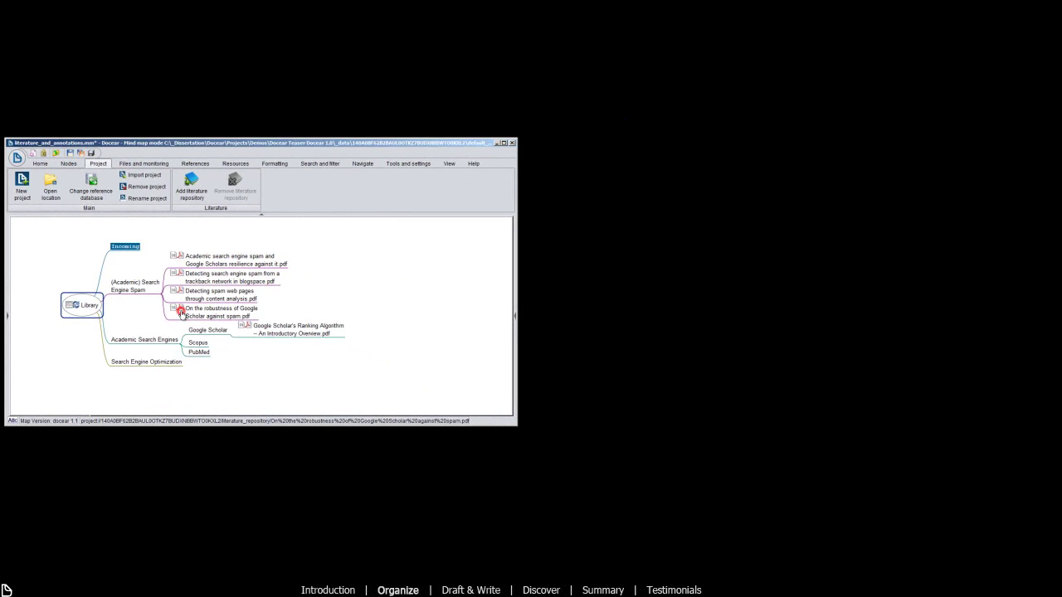
Step: Open the robustness and Academic search engine spam papers and highlight the indexed PowerPoint and Word documents sentence
click(279, 336)
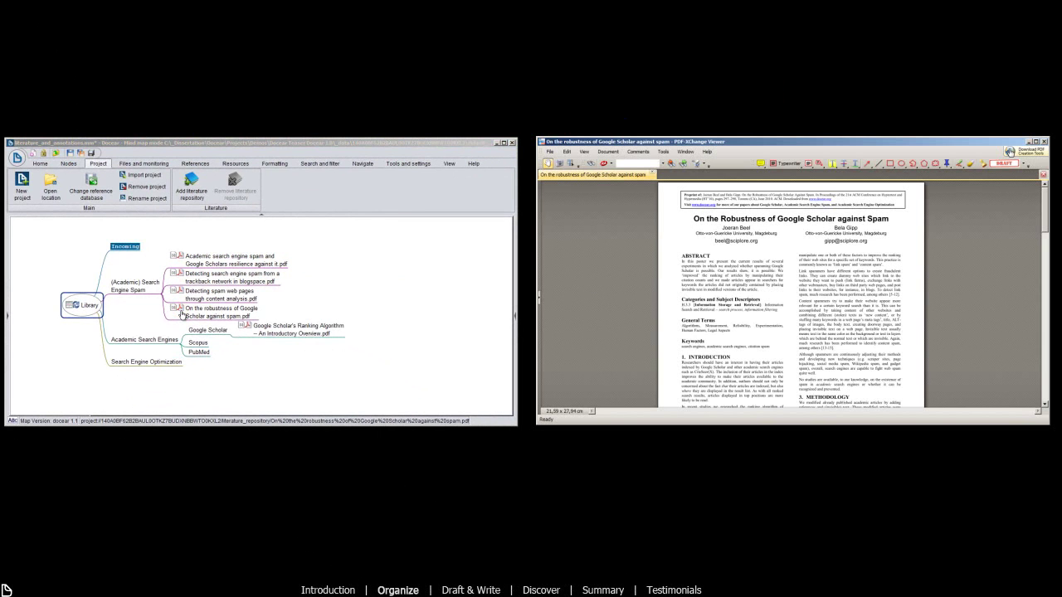
click(181, 261)
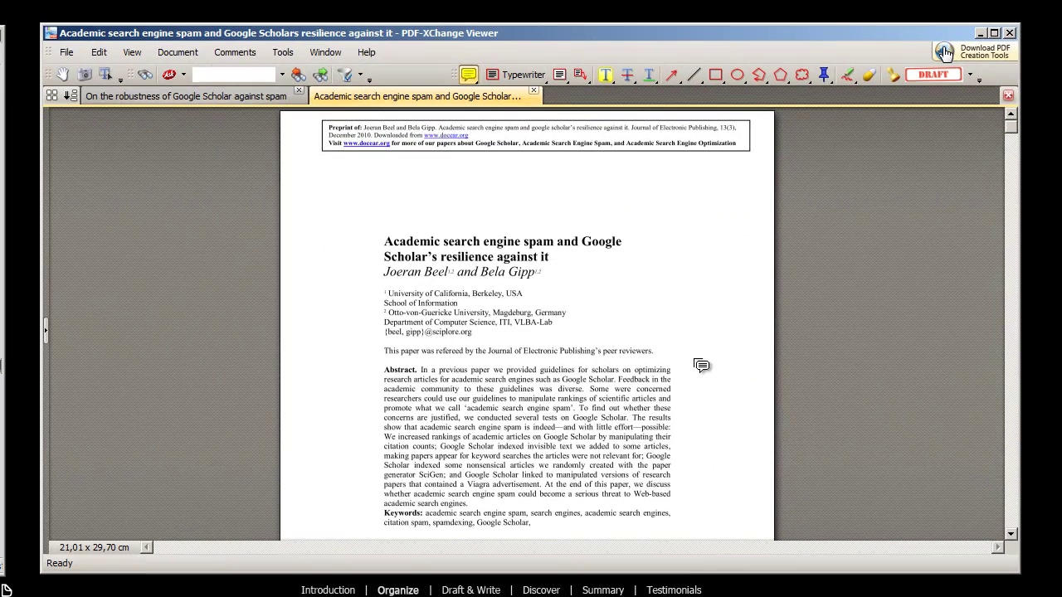
double_click(701, 364)
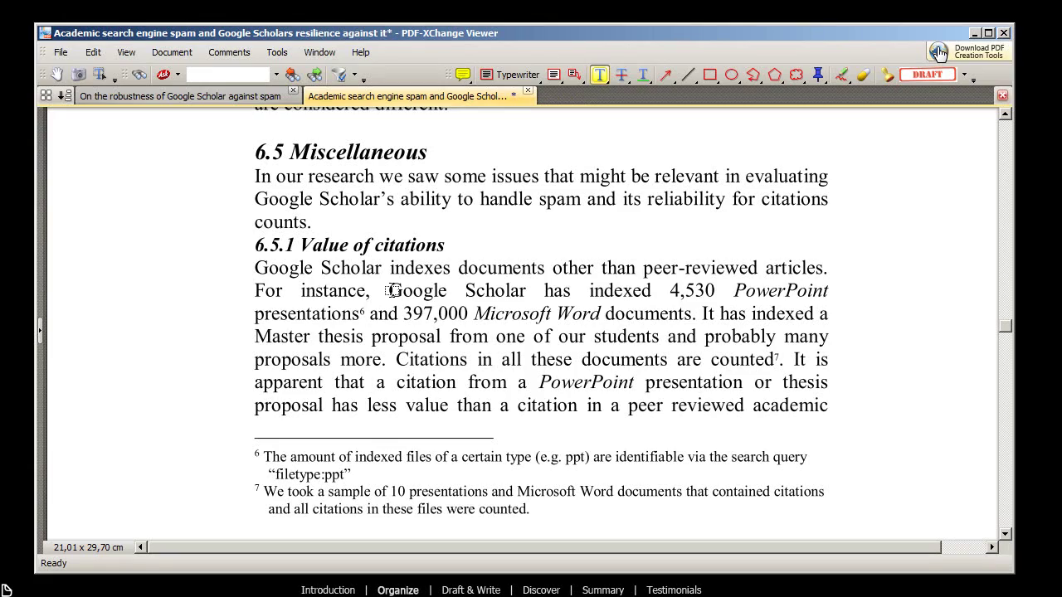
drag(388, 290, 697, 316)
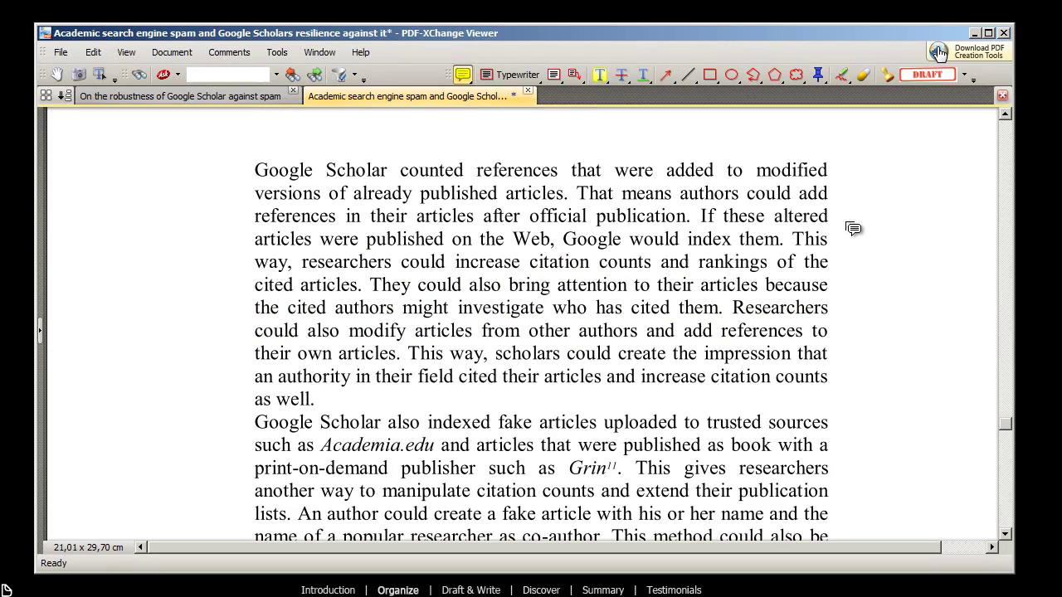
Step: Add a pasted comment by the citation-manipulation paragraph and highlight the finding that Google Scholar is easier to spam
click(852, 228)
text(It was easy to manipulate citation counts on Google Scholar)
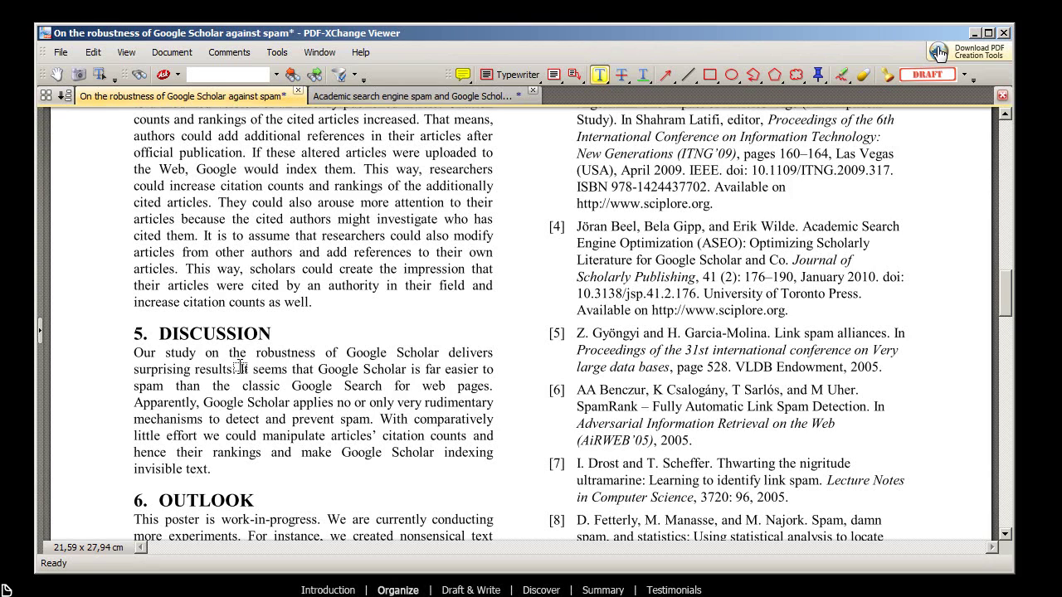
drag(239, 368, 492, 386)
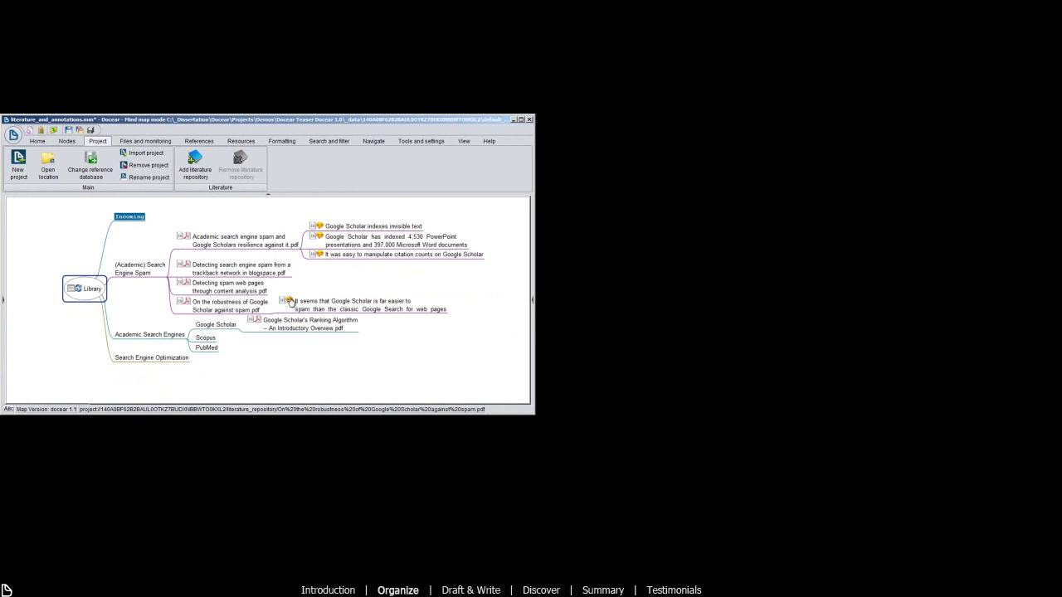
Step: Jump from Docear to the easier-to-spam, citation-manipulation, PowerPoint/Word and invisible-text annotations in the PDF
click(290, 301)
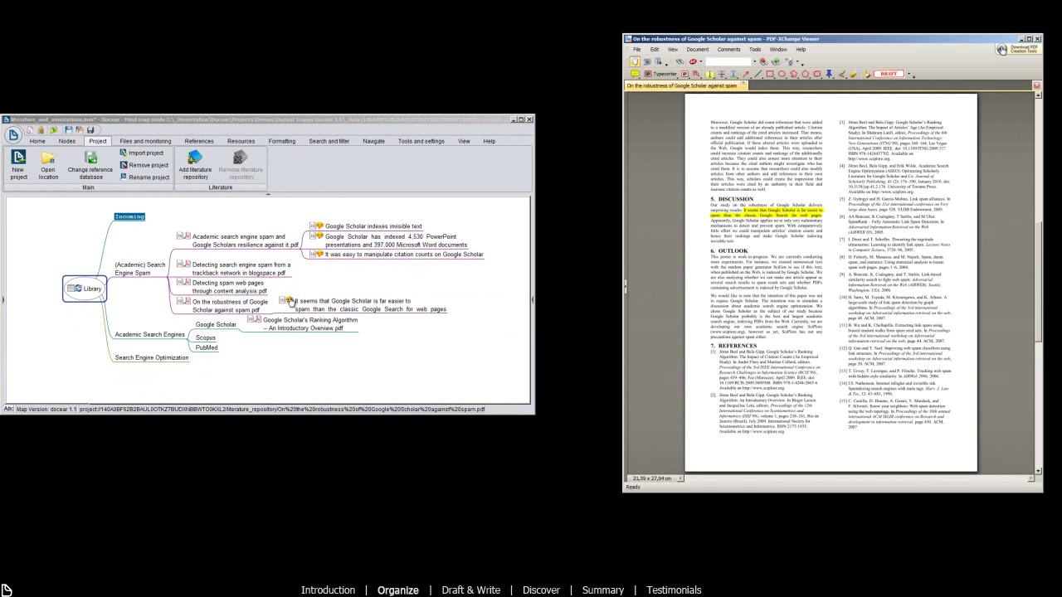
click(318, 254)
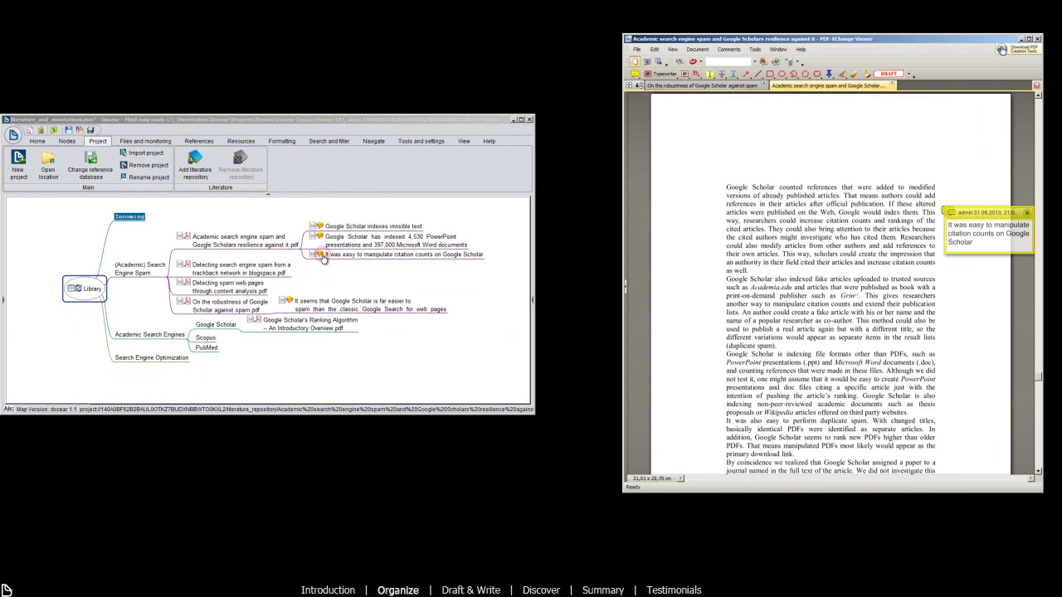
click(319, 237)
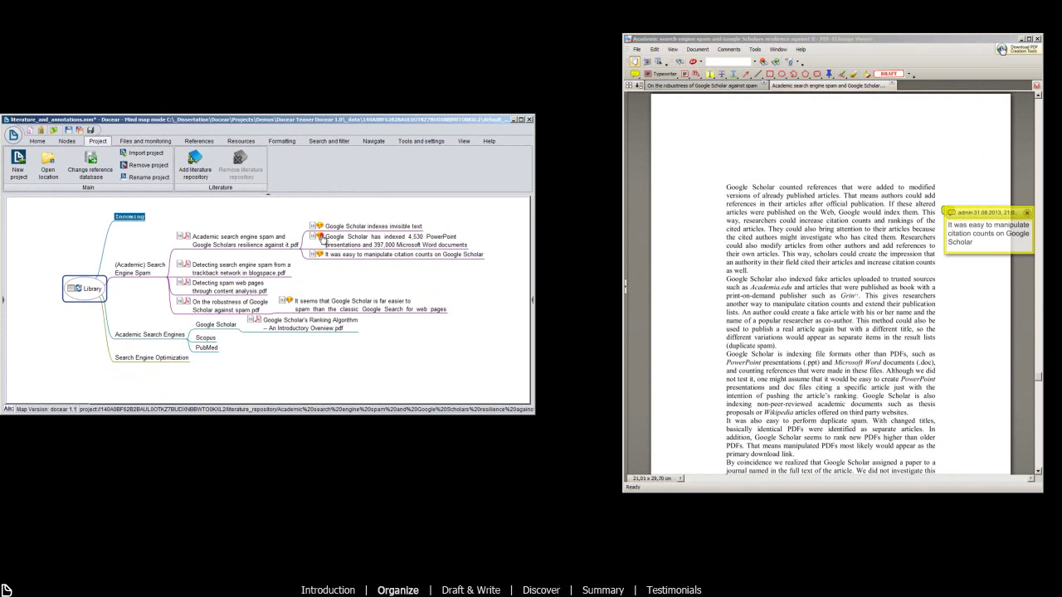
click(319, 226)
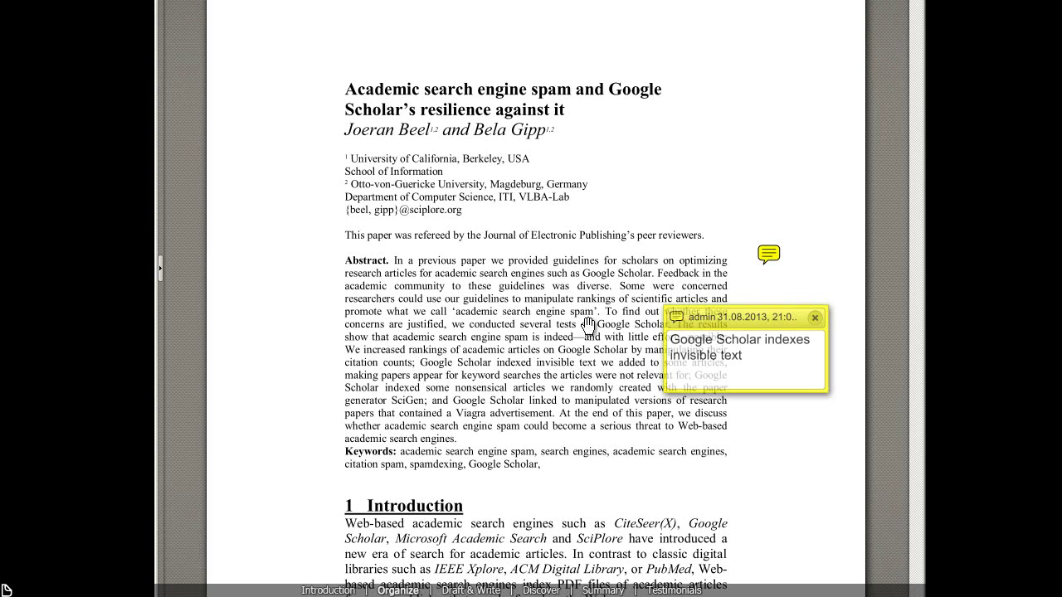
Step: Change 'indexes' to 'indexed' in the invisible-text sticky note
click(810, 340)
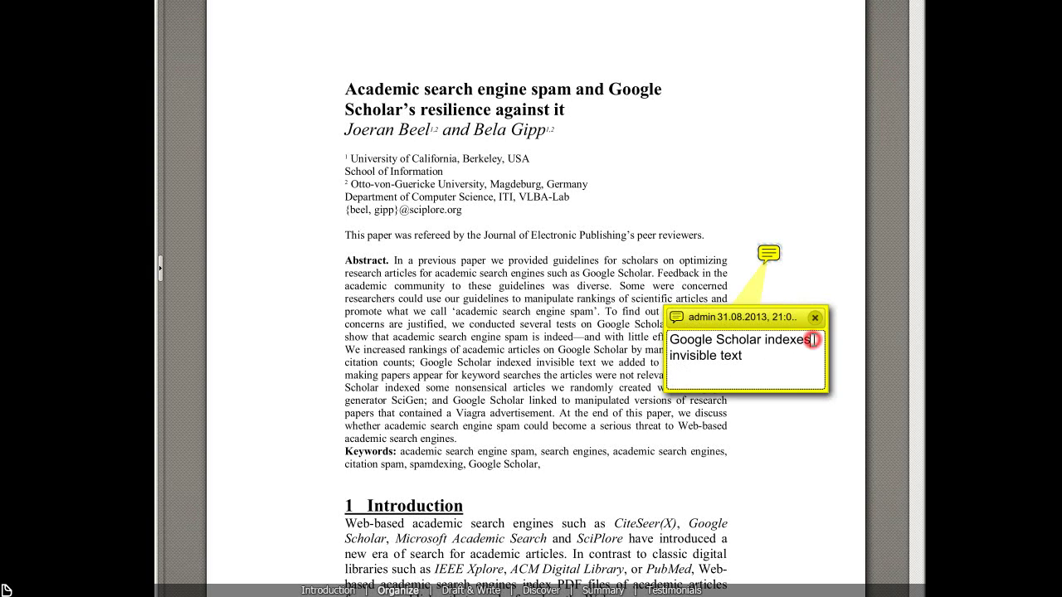
drag(805, 340, 813, 340)
text(d)
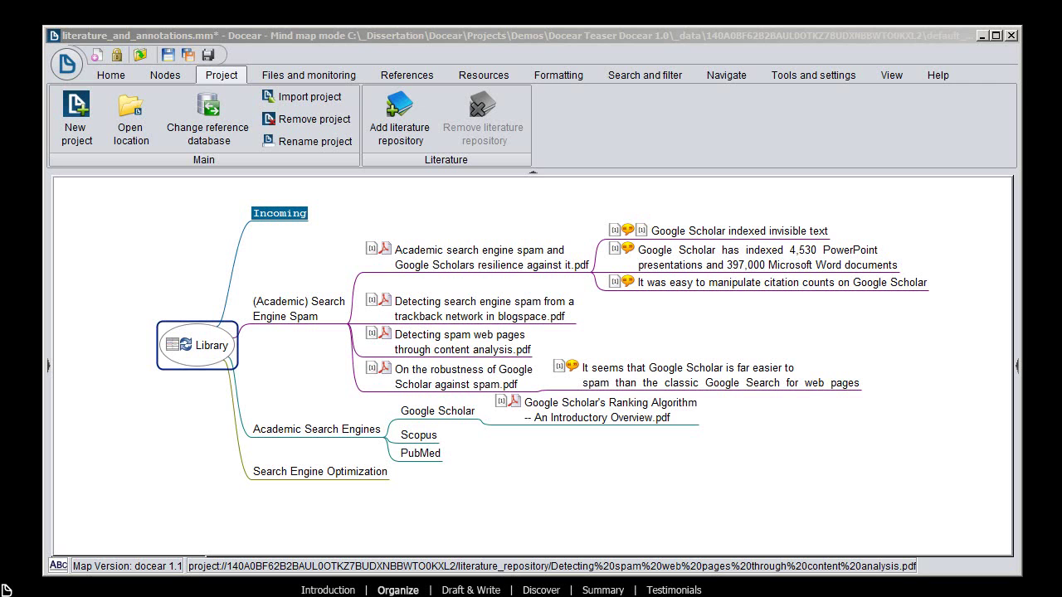
Step: Edit the annotation node so 'indexed' becomes 'indexes' again
click(761, 232)
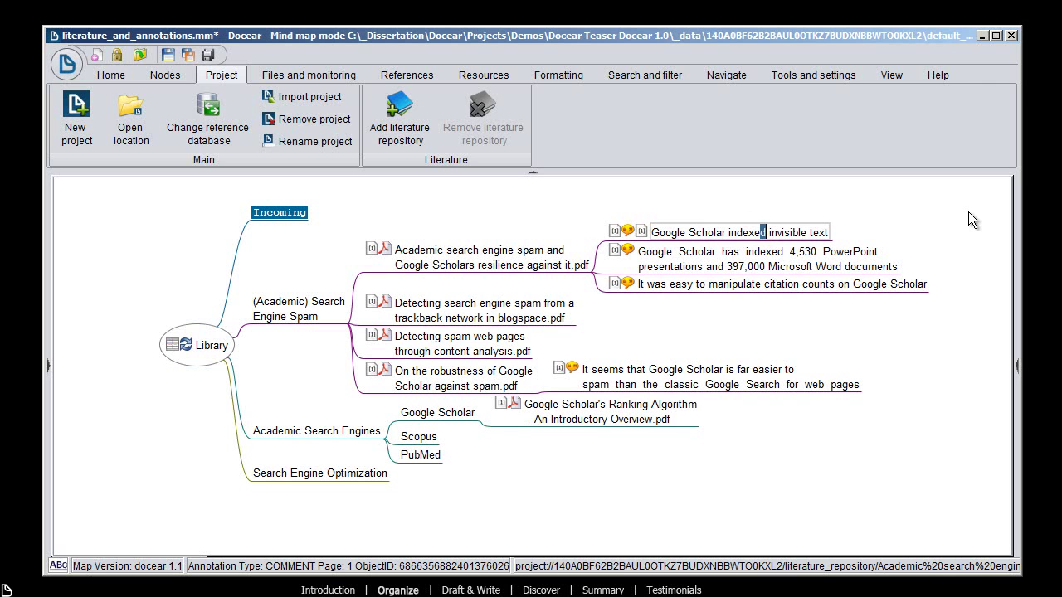
text(s)
key(Return)
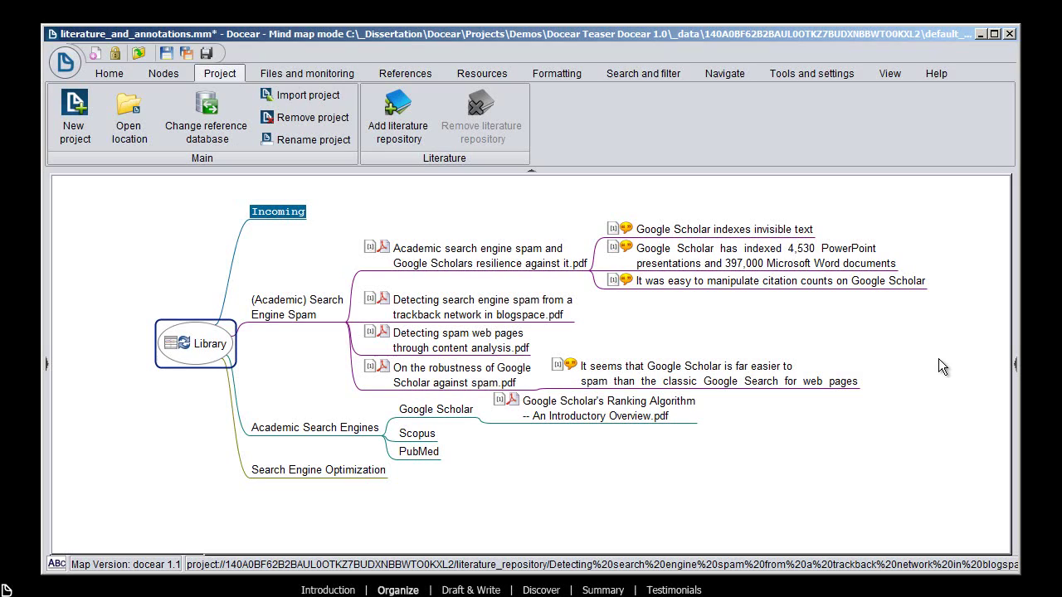
Step: Move the 4,530 PowerPoint documents annotation under Google Scholar
click(790, 254)
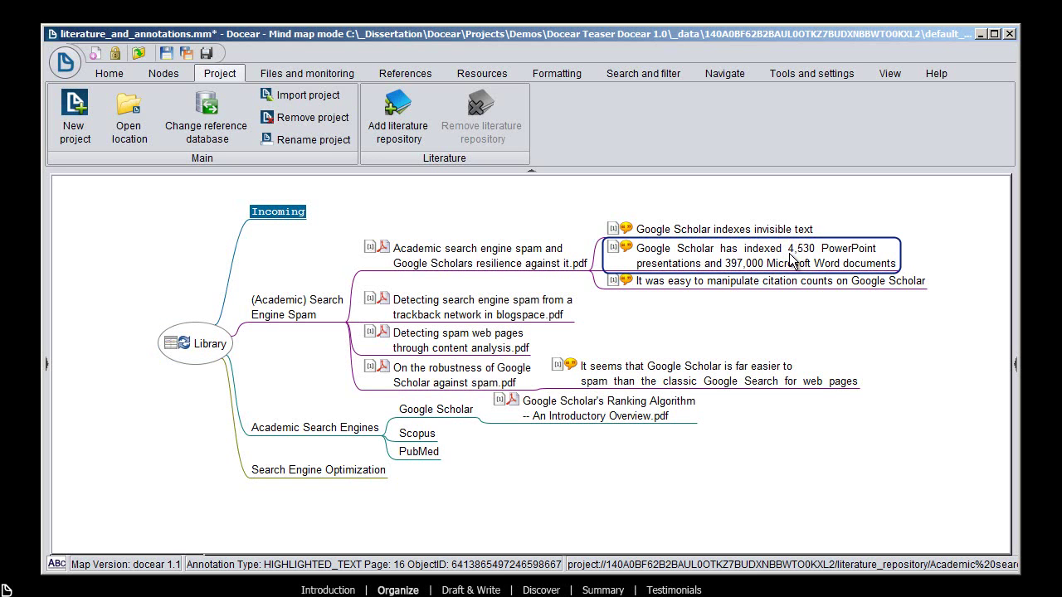
click(790, 257)
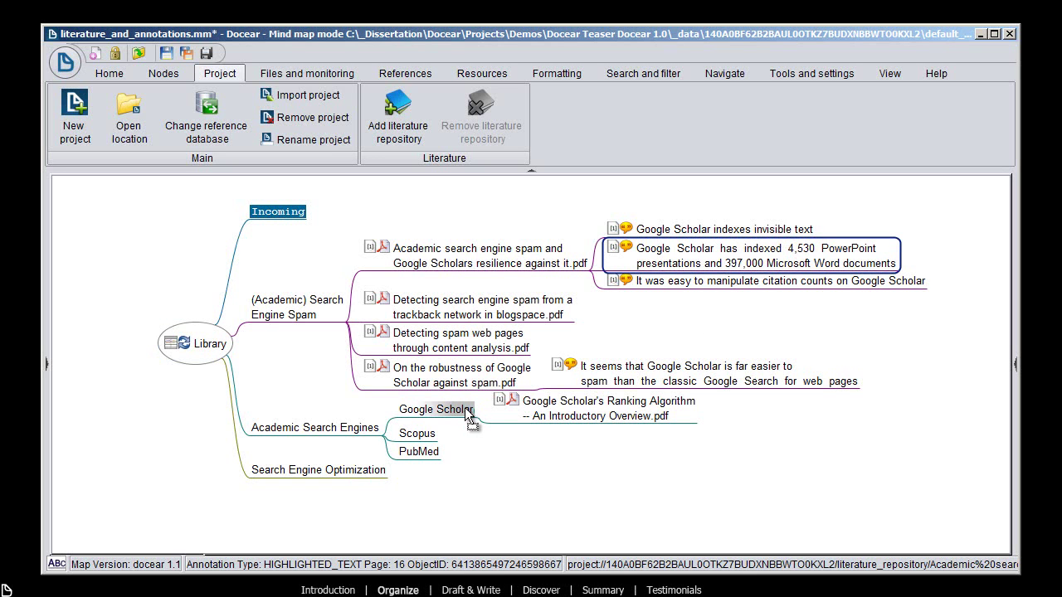
drag(467, 414, 464, 408)
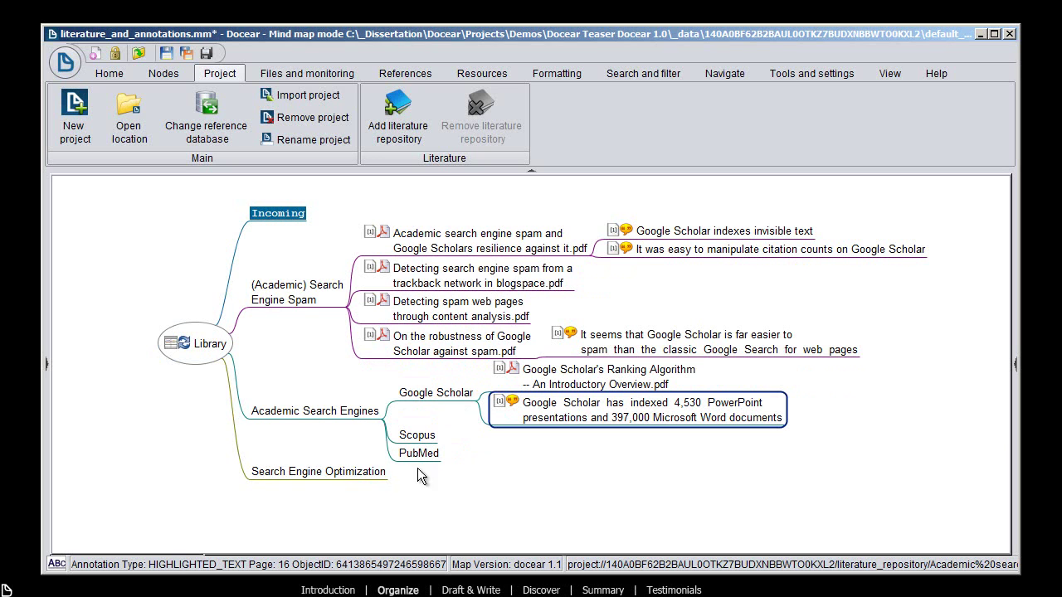
Step: Add an Invisible text child under Search Engine Optimization and move the invisible-text annotation onto it
click(371, 473)
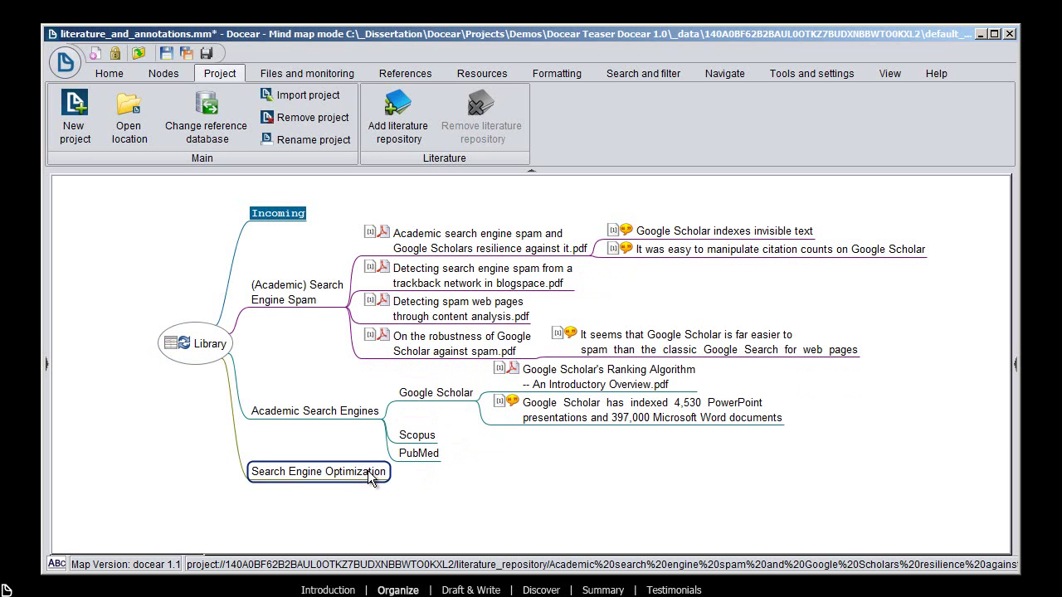
text(Invisible text)
drag(687, 229, 463, 471)
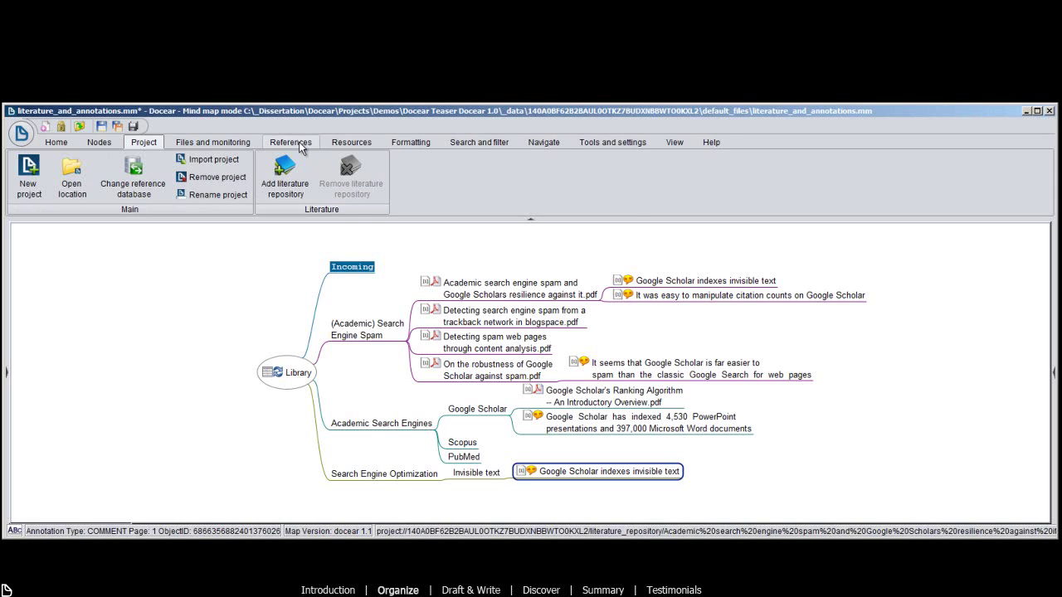
Step: Show the bibliography and view the Ranking Algorithm PDF's journal, authors, title, year and key
click(299, 144)
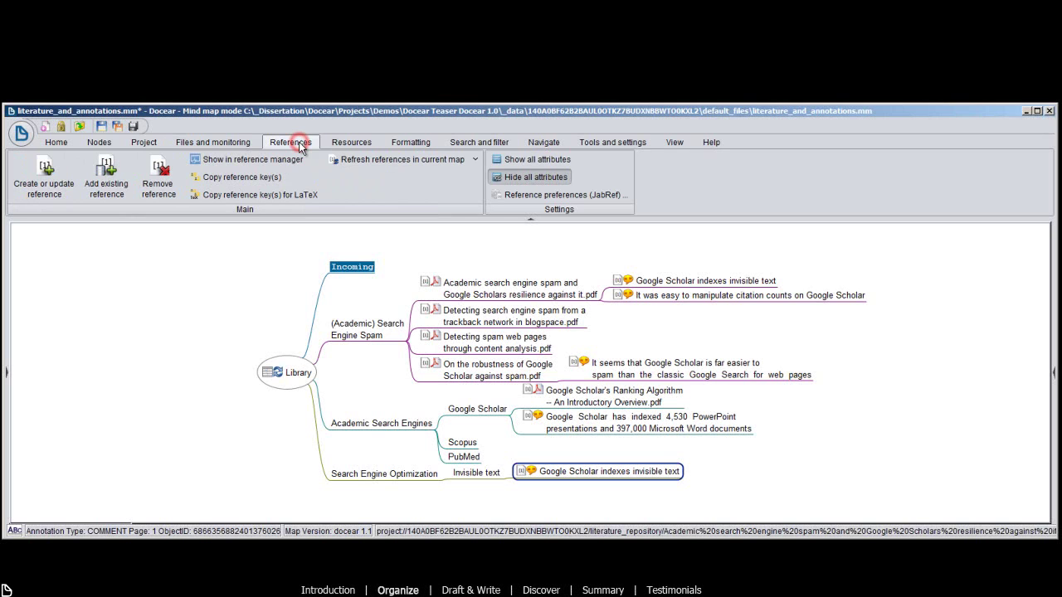
click(259, 162)
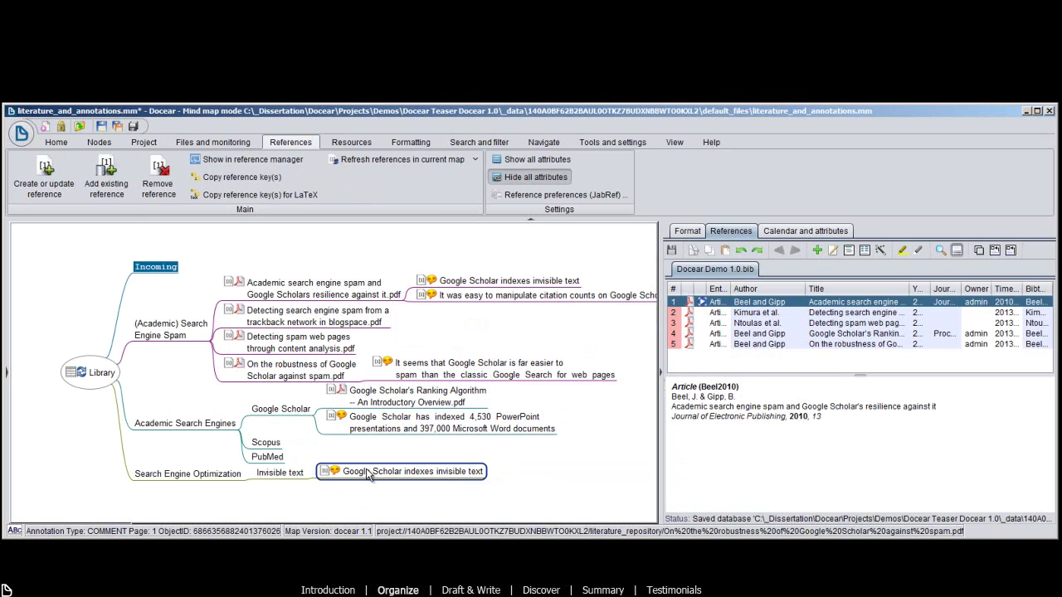
mouse_move(368, 475)
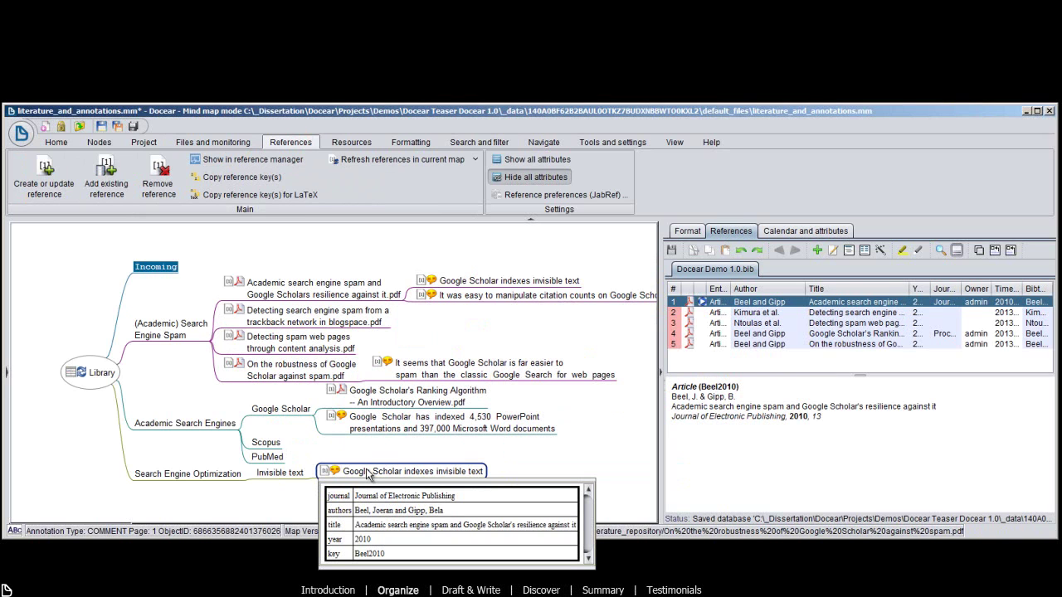
mouse_move(379, 432)
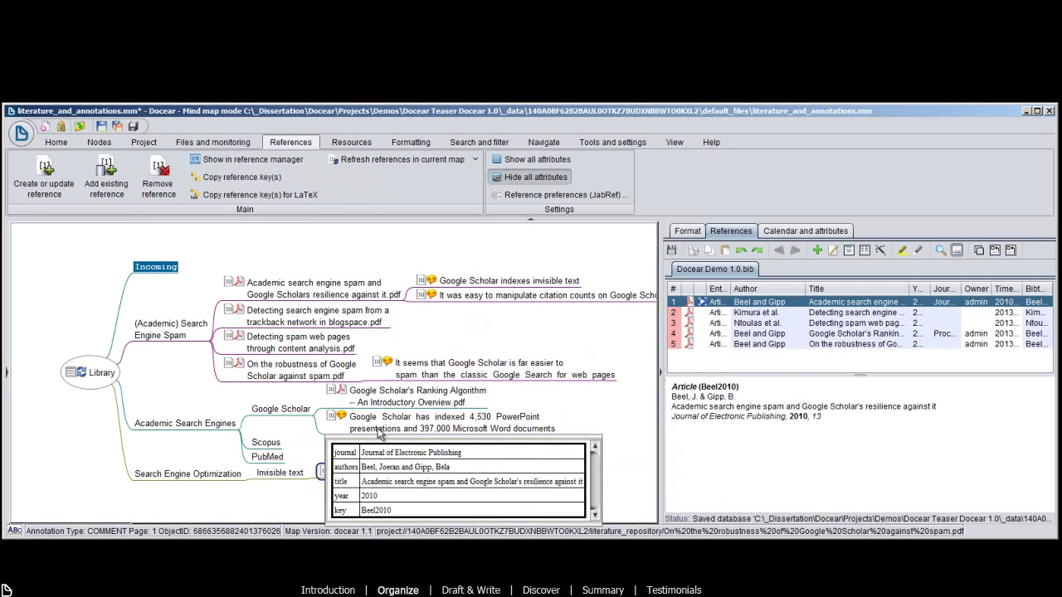
mouse_move(375, 398)
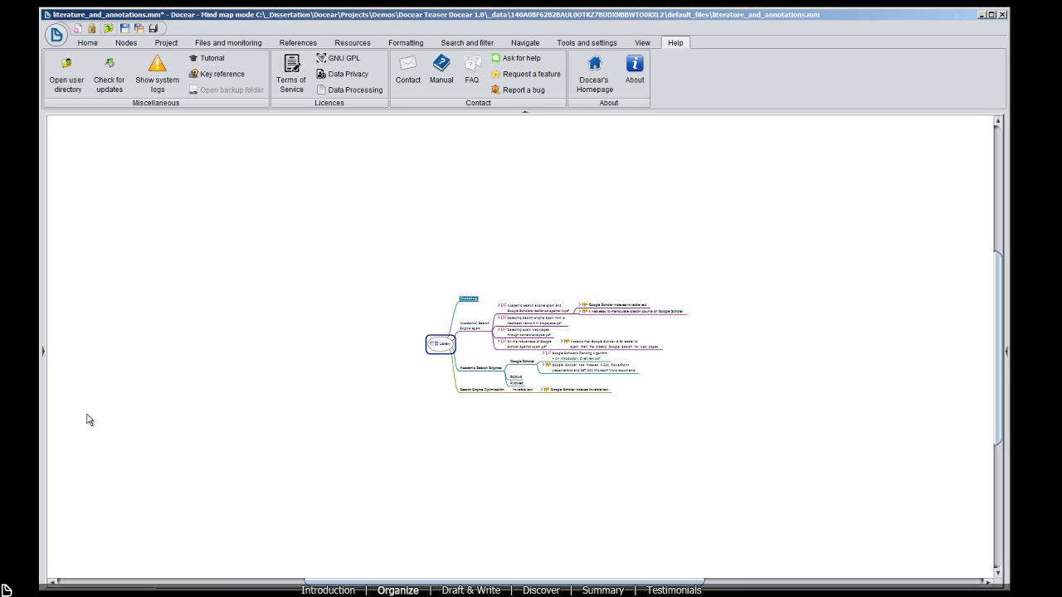
Step: Expand every branch of the literature map with Alt+End
key(alt+End)
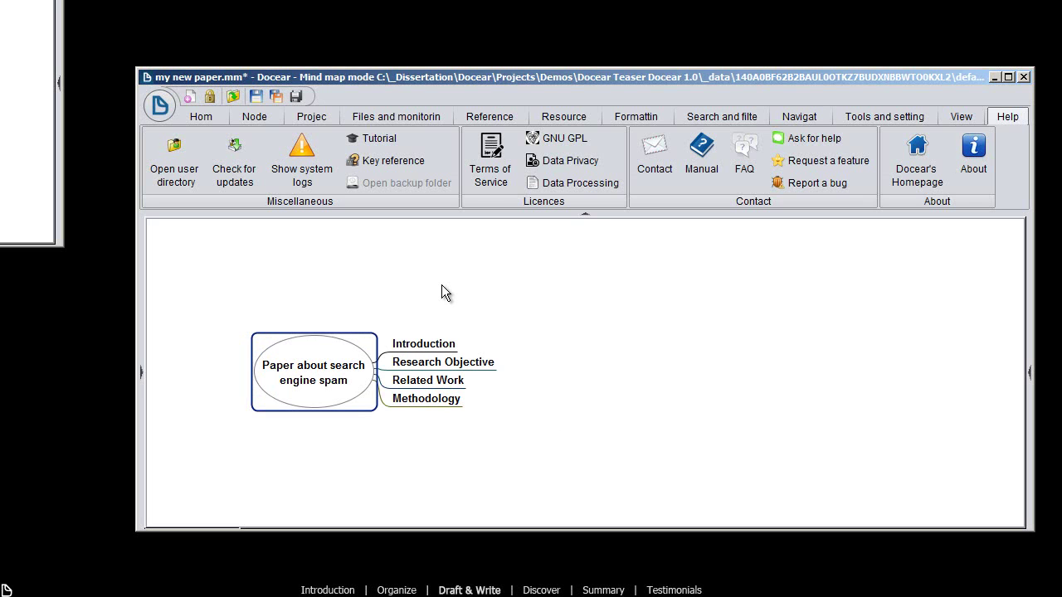
Step: Add 'There has been plenty of research on search engine spam in general' under Introduction, citing both spam PDFs
key(Insert)
text(There h)
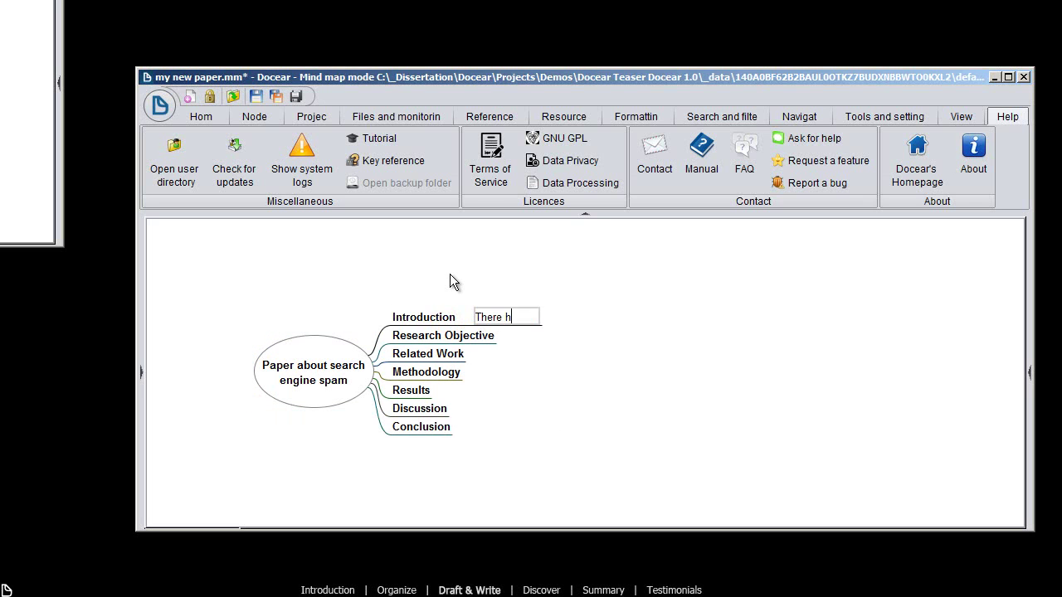
text(as been plenty of research on search engine spam in )
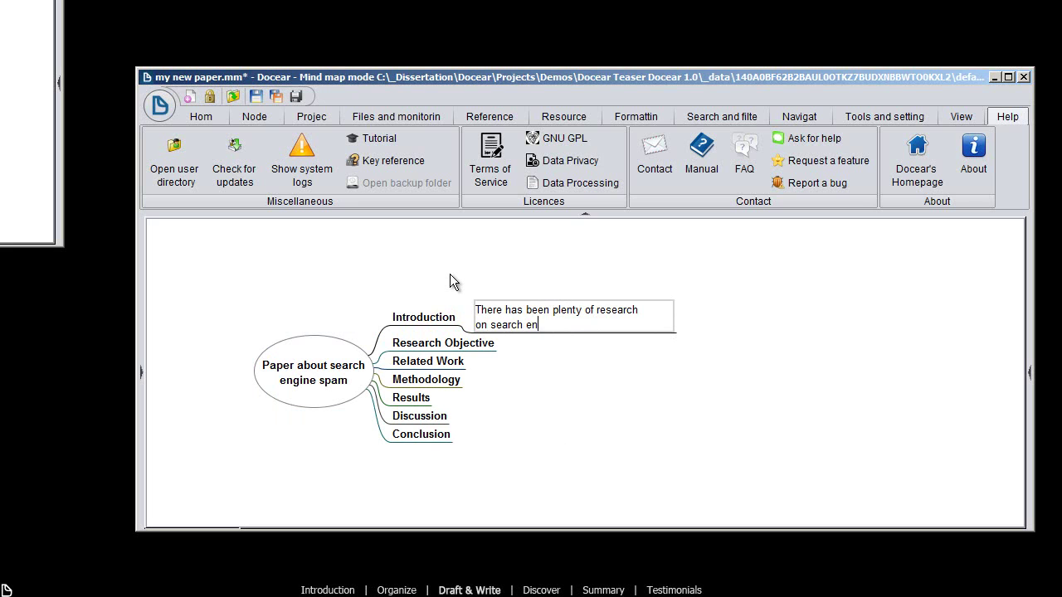
text(general)
key(Return)
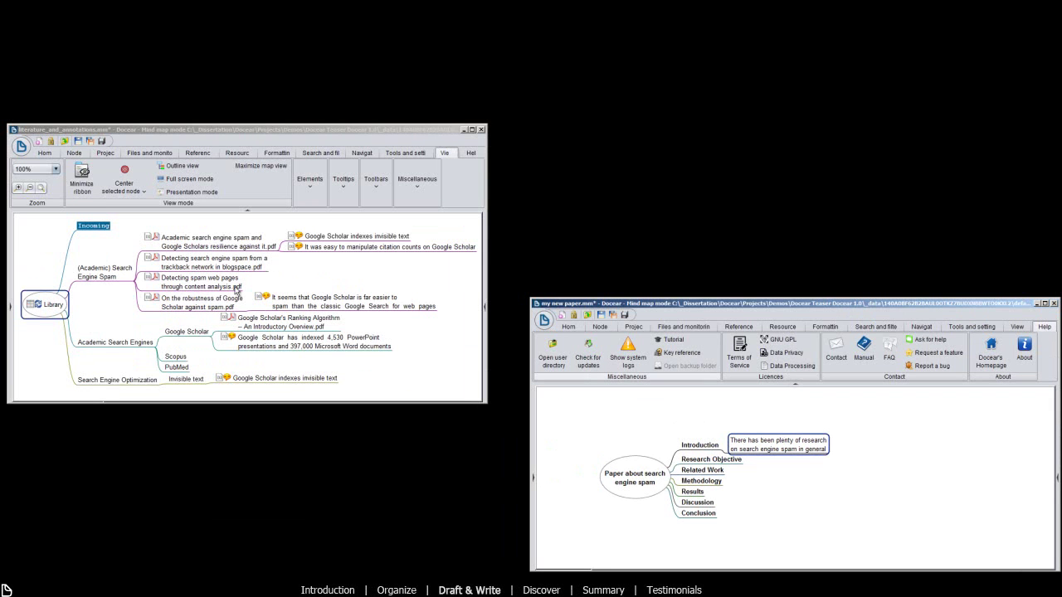
ctrl+click(212, 263)
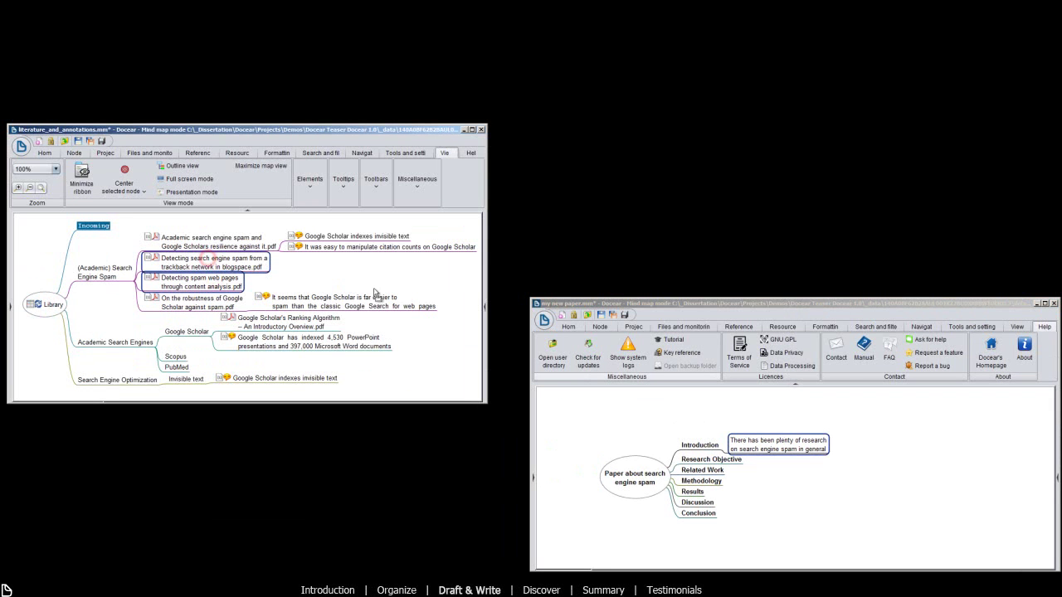
drag(700, 406, 821, 450)
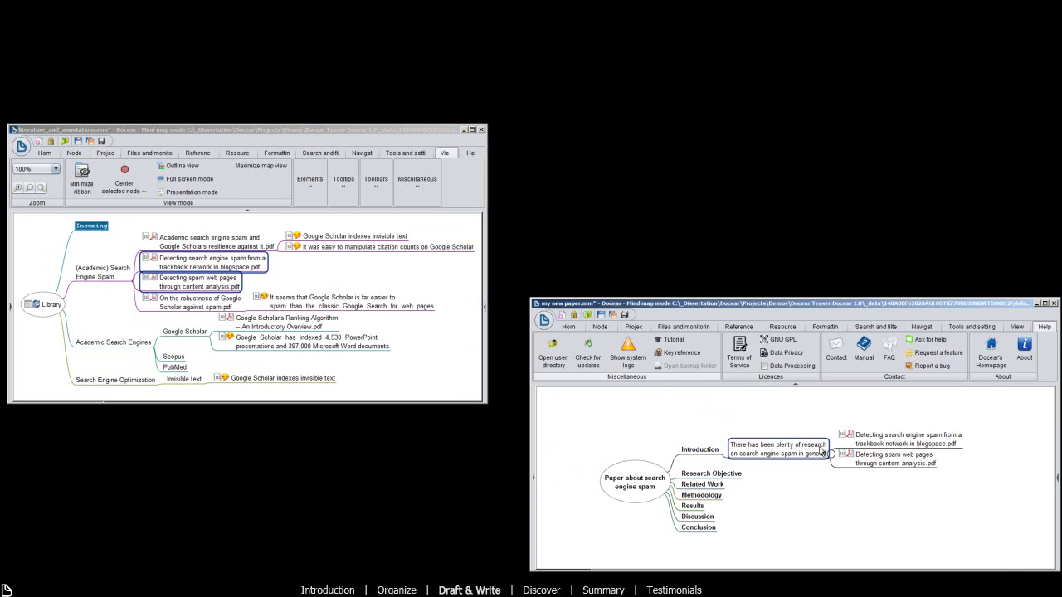
Step: Add 'Some authors analyzed how easy academic search engines are to spam', an Examples node, and 'Beel and Gipp (2010) found that'
key(Return)
text(Some authors analyzed how e)
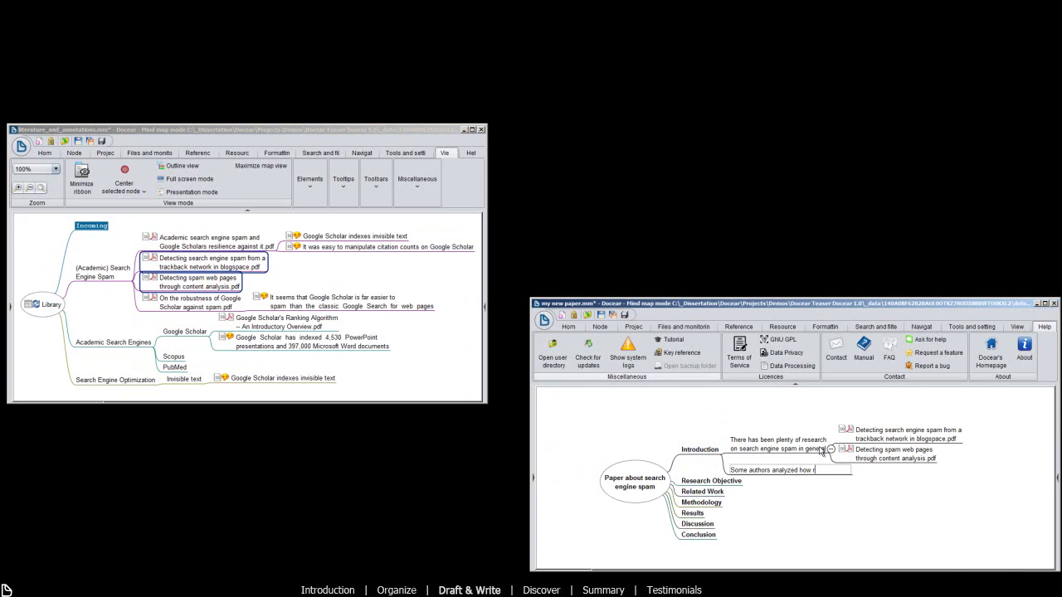
text(asy academic search engines are to spam)
key(Return)
text(Examples)
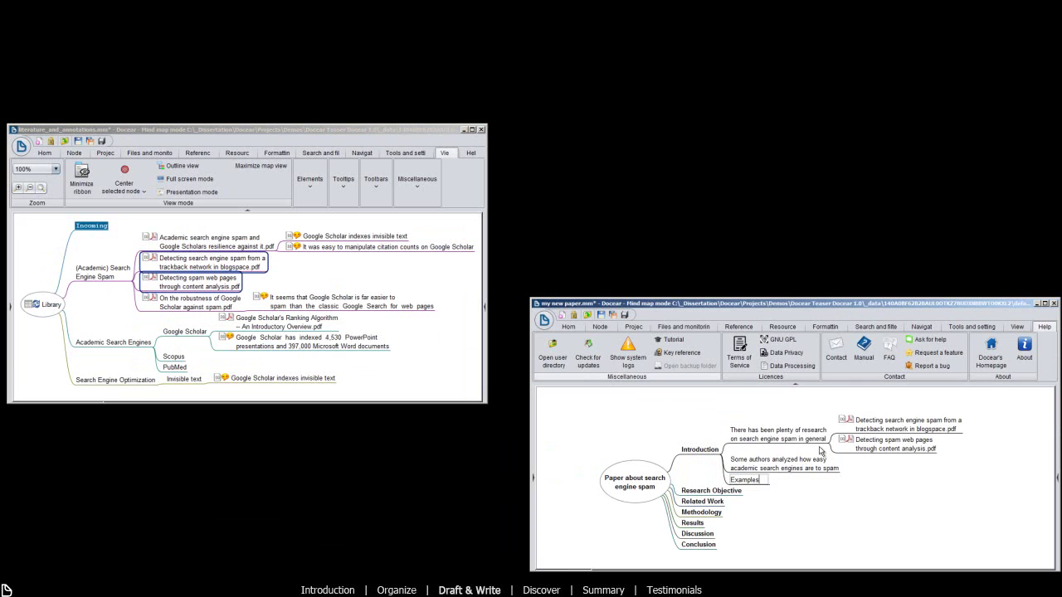
key(Insert)
text(Beel and Gipp (2010) found that)
key(Return)
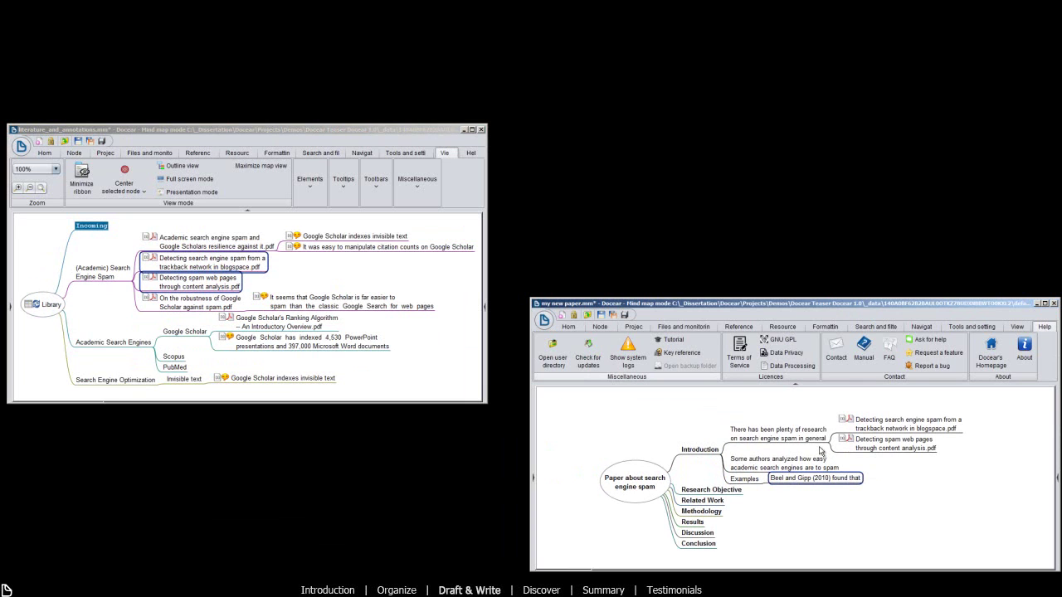
Step: Attach the invisible-text and citation-count annotations under Beel and Gipp, then begin 'In another paper they c'
click(281, 379)
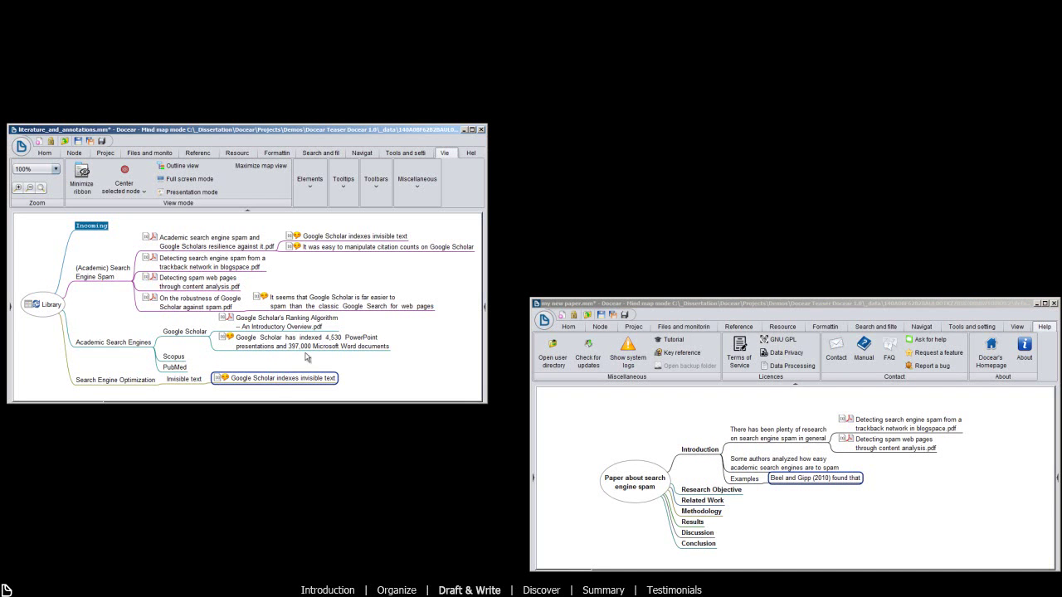
ctrl+click(322, 251)
drag(322, 250, 817, 479)
key(Return)
text(In another paper they concluded that)
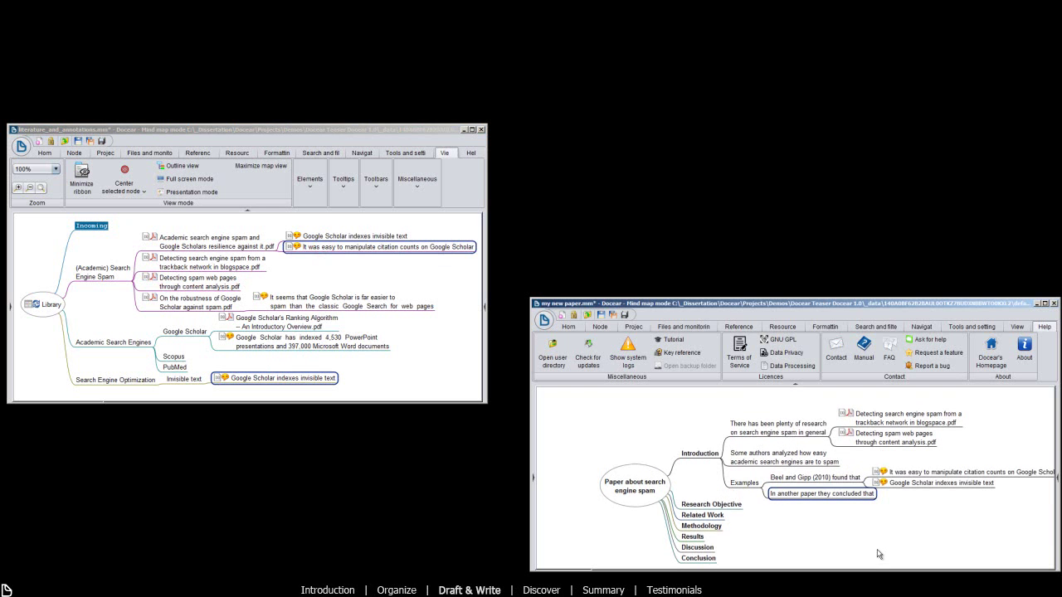
click(312, 302)
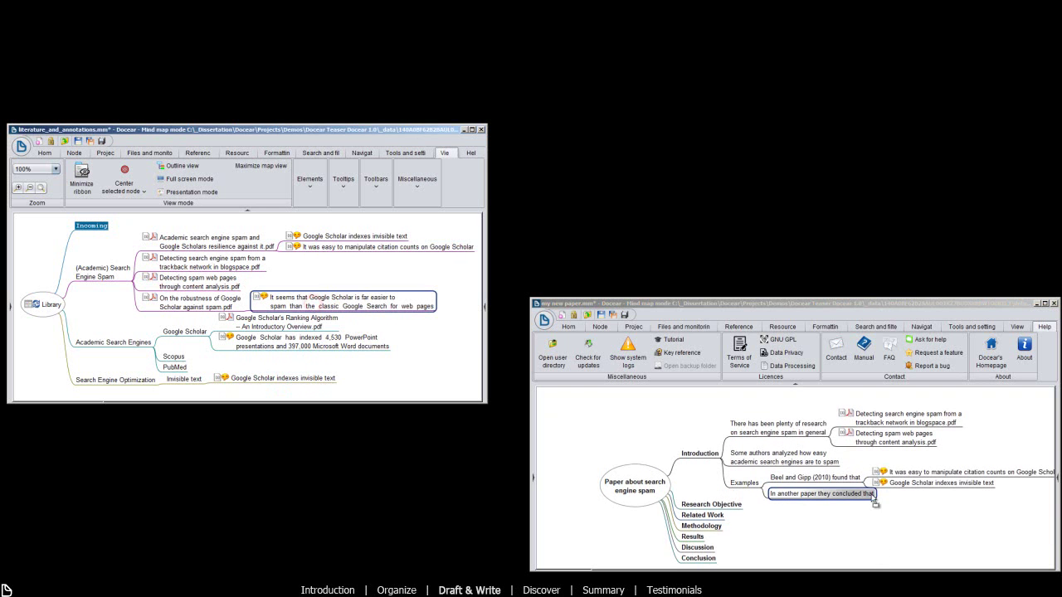
Step: Attach the easier-to-spam annotation, then add Screenshots > Google Scholar holding google scholar.png
drag(874, 499, 875, 501)
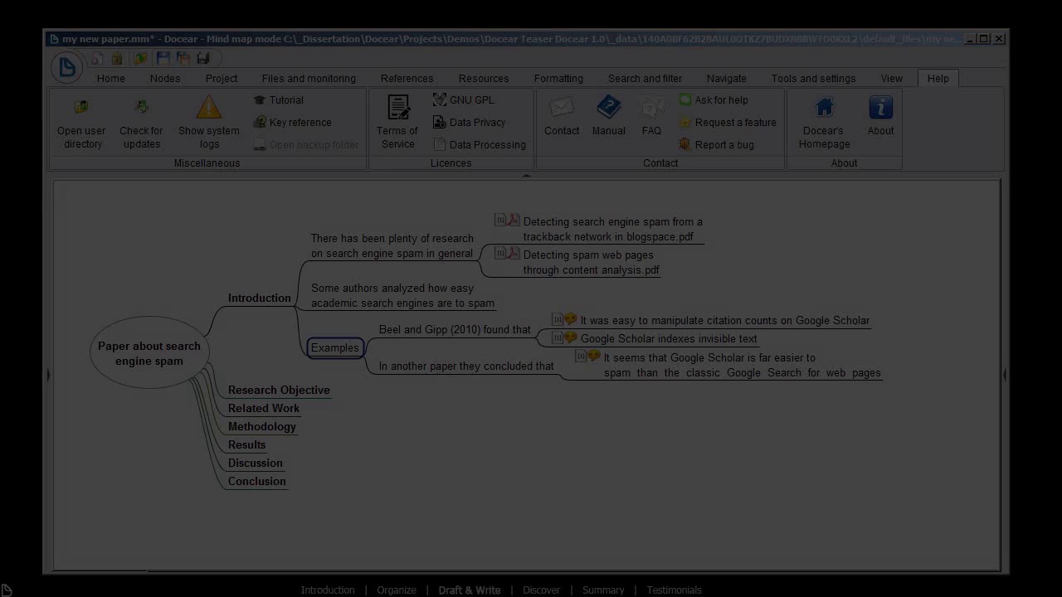
key(Return)
text(Screenshots)
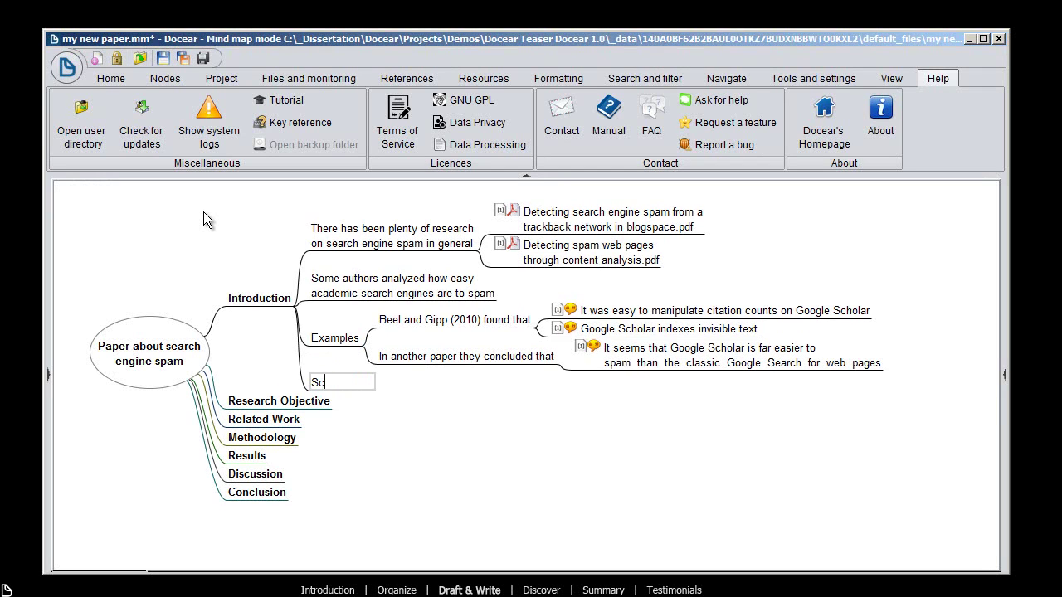
key(Tab)
text(Google Scholar)
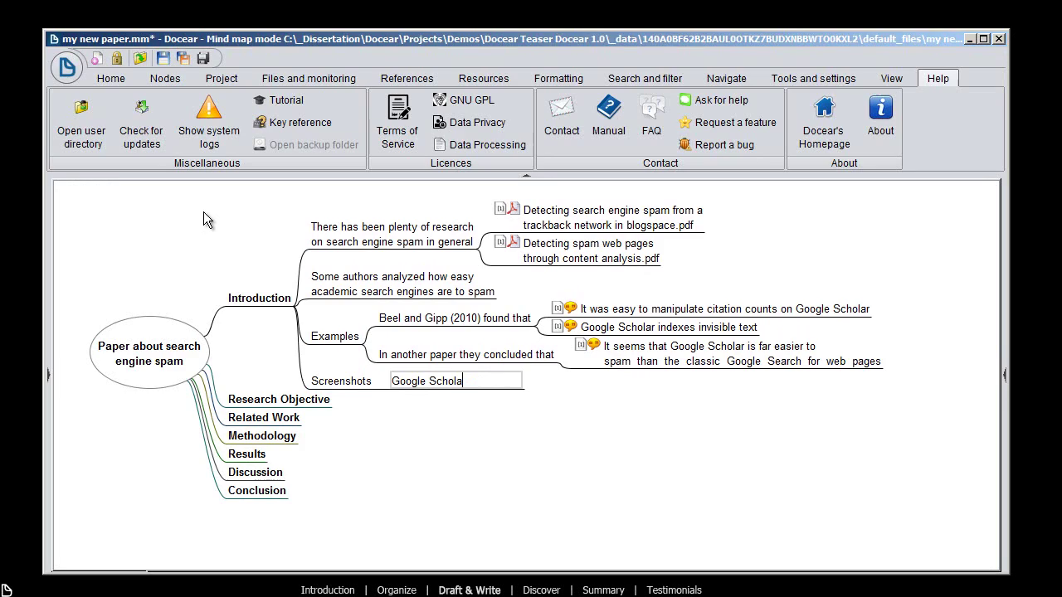
key(Return)
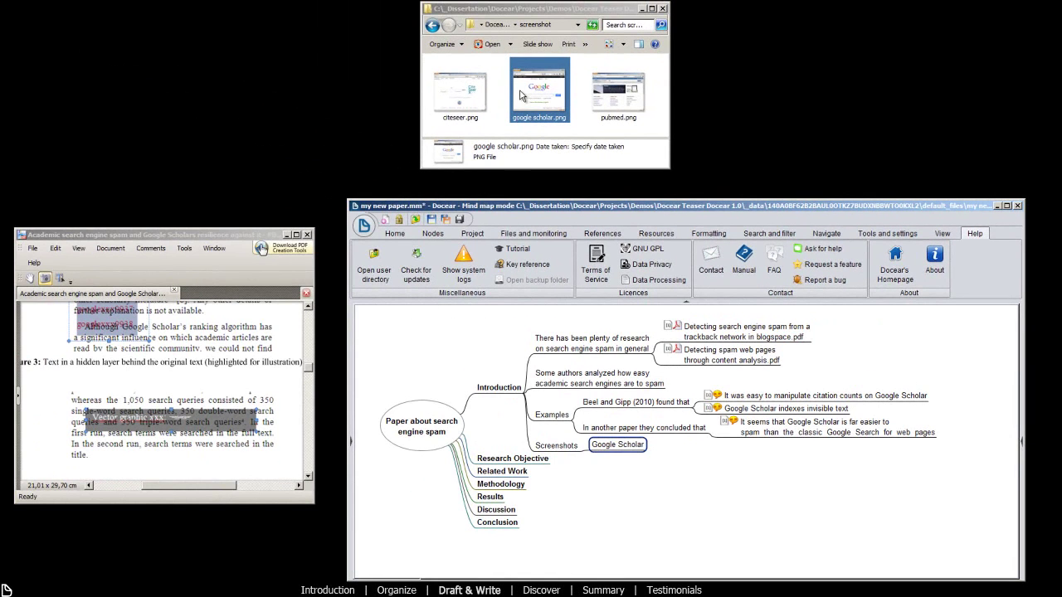
drag(520, 91, 635, 447)
Step: Add an Invisible text node below the screenshot and mark a rectangular region of the PDF page
key(Return)
text(Invisible text)
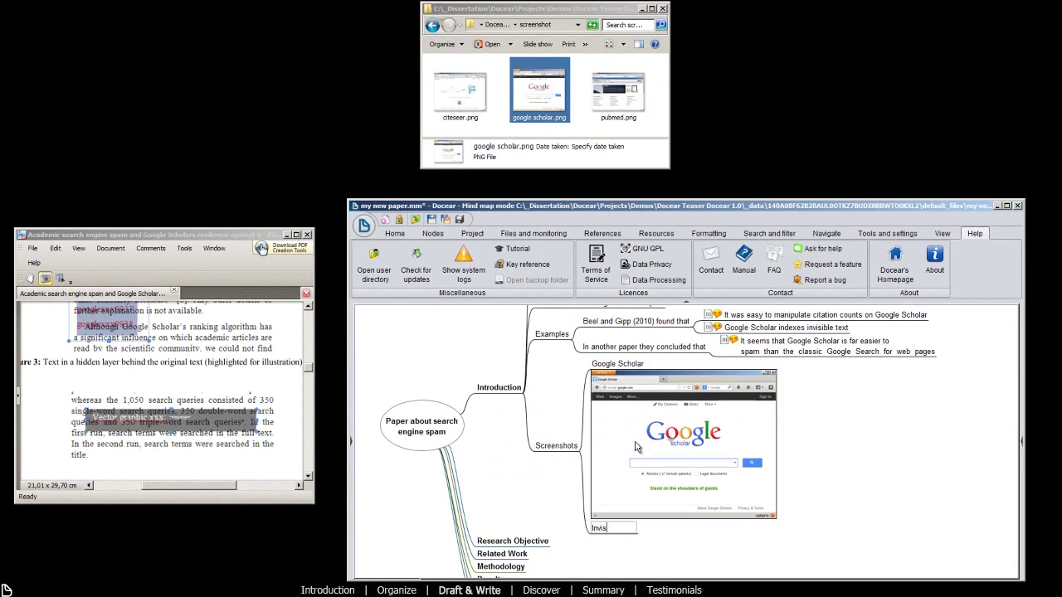
key(Return)
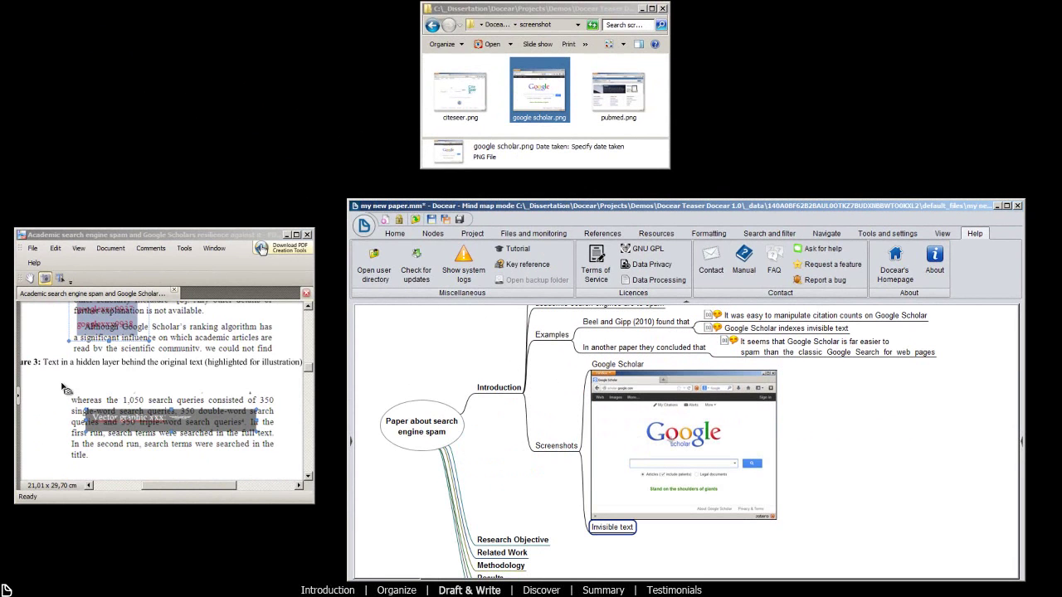
drag(62, 383, 613, 529)
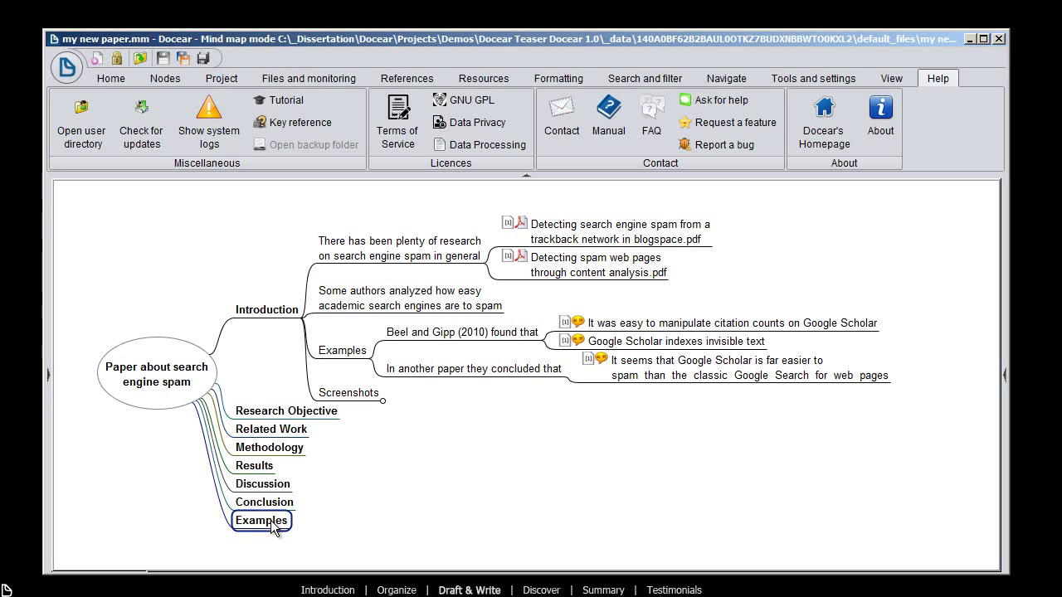
Step: Paste a LaTeX sum-formula child under Examples, collapse the branches, and apply Segoe Script 24 styling to Examples
key(ctrl+v)
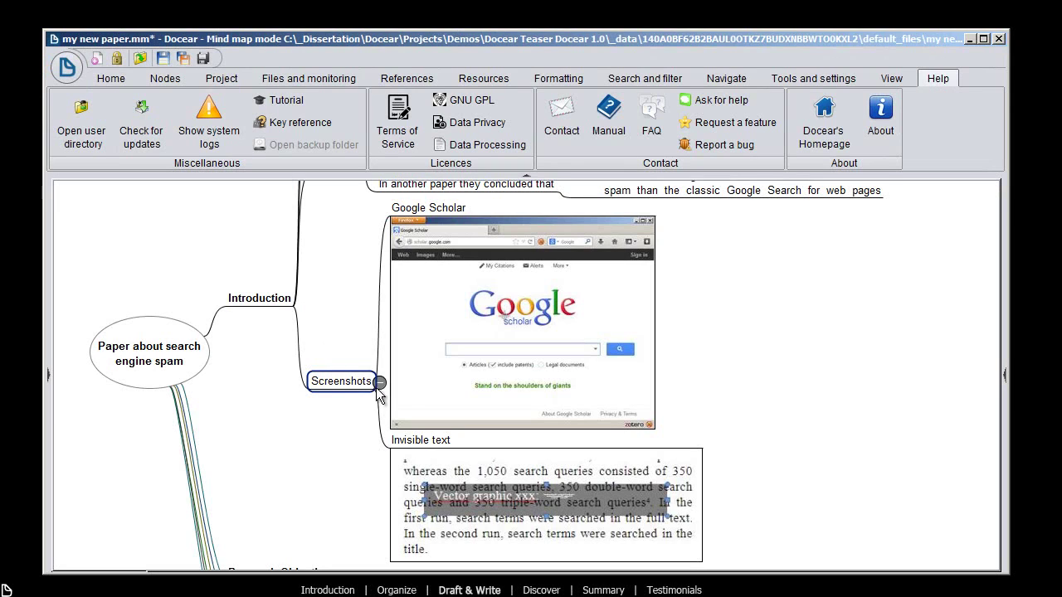
click(380, 384)
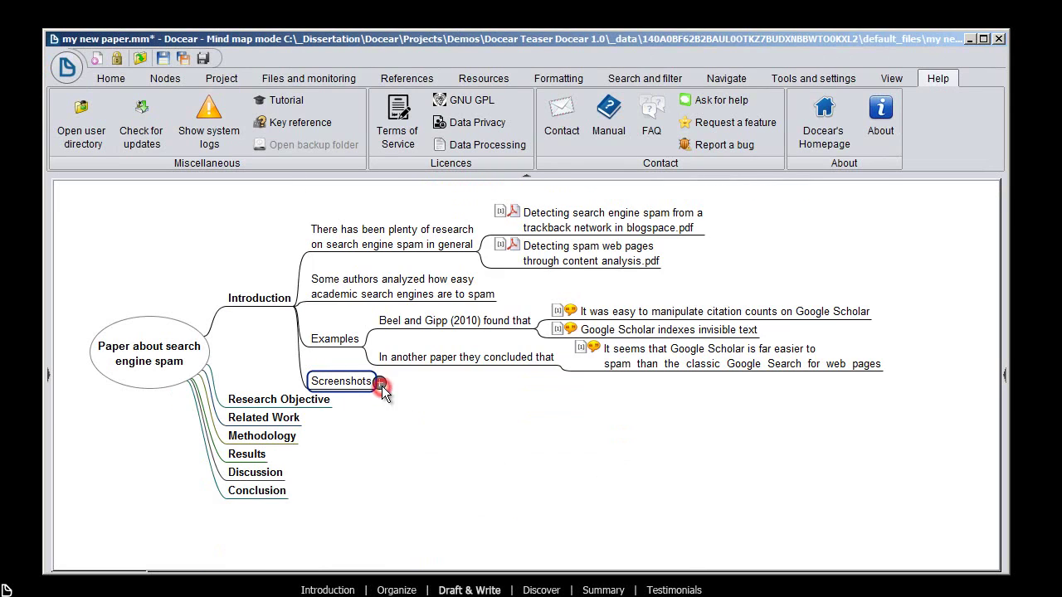
click(362, 340)
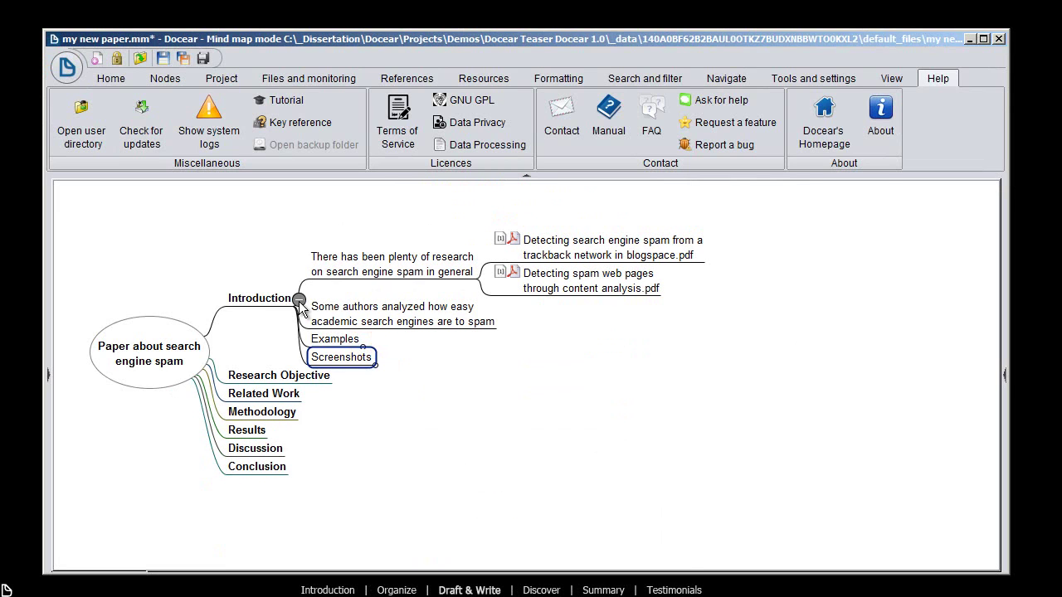
click(299, 300)
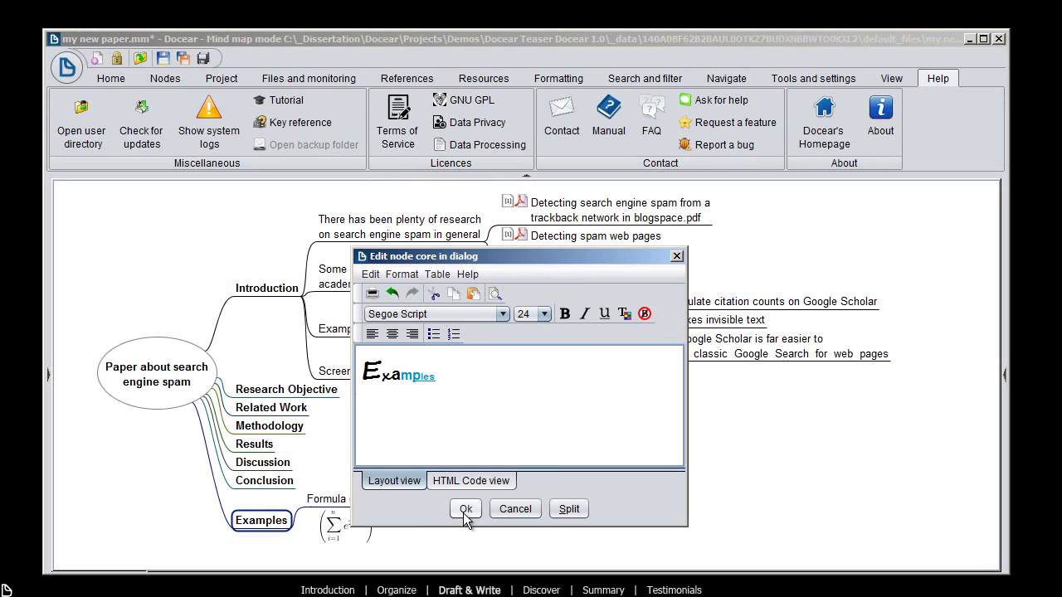
click(463, 512)
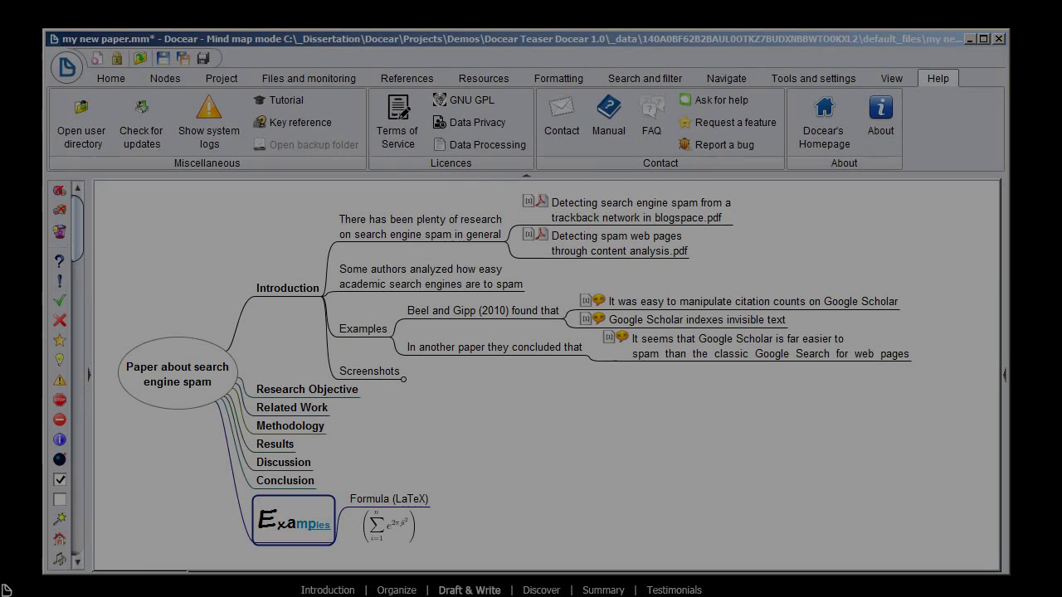
Step: Give Conclusion an empty checkbox, tick Introduction, and mark Examples with a green check and a star
click(284, 479)
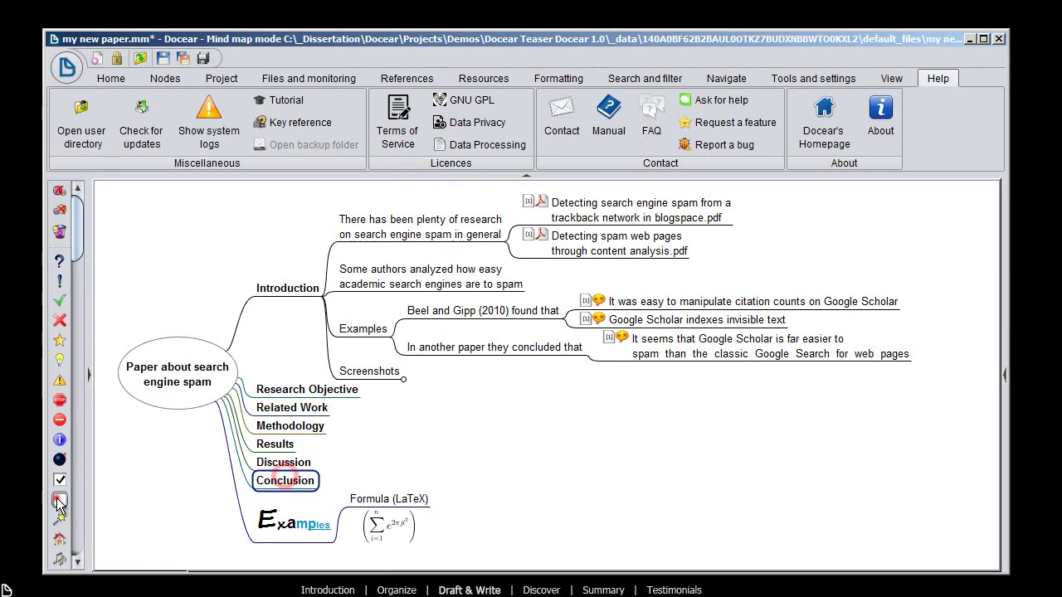
click(60, 500)
click(287, 287)
click(60, 480)
click(295, 520)
click(60, 300)
click(60, 340)
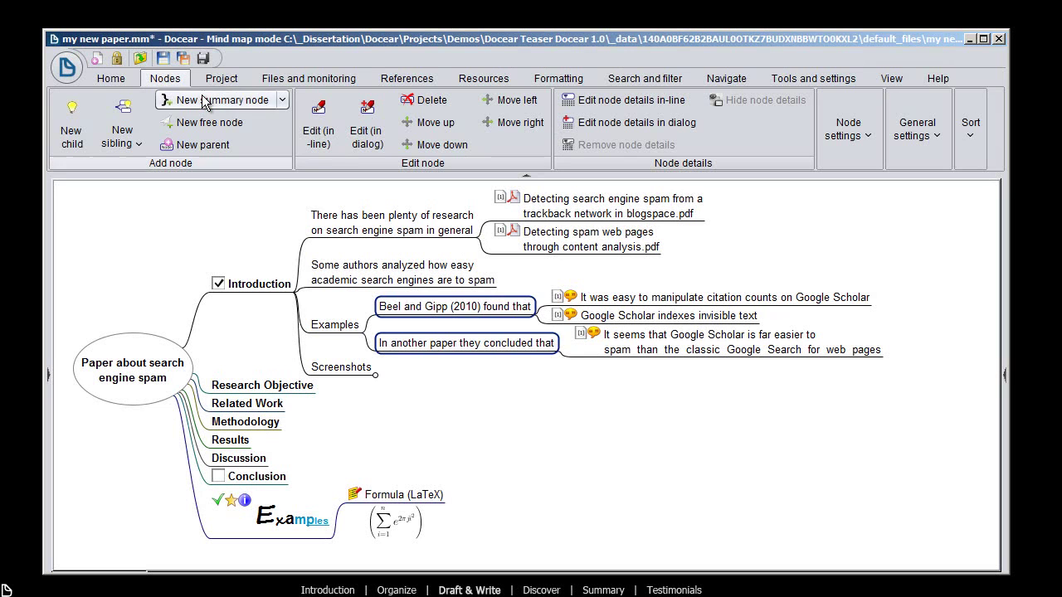
Step: Add a summary node 'Are there better examples?' bracketing the quotes
click(205, 100)
text(Are there )
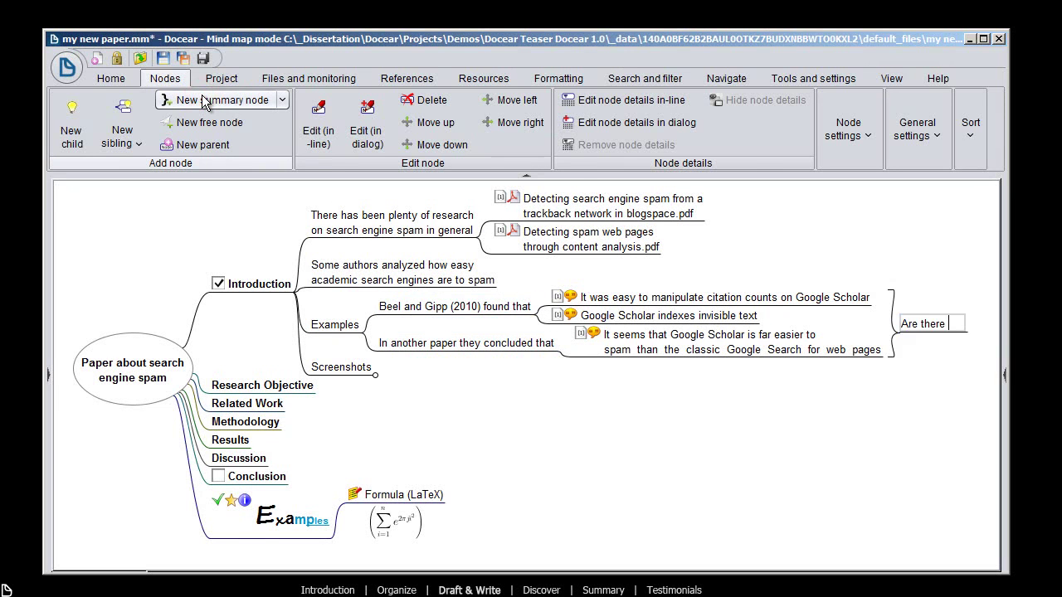
text(better examples?)
key(Return)
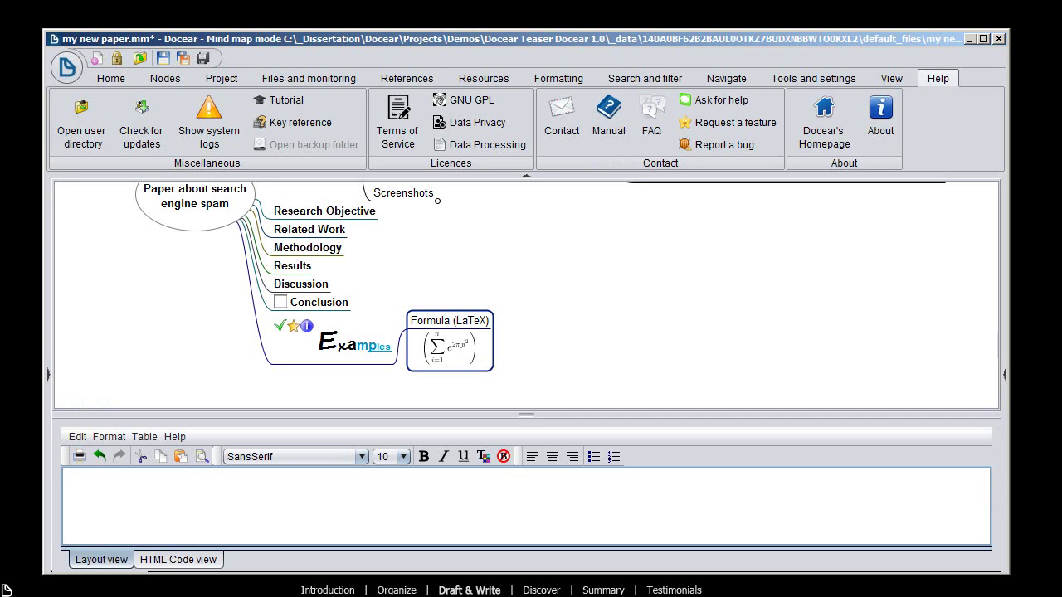
Step: Attach the note 'Is this formula really correct?' to the formula node
text(Is this formula really correct?)
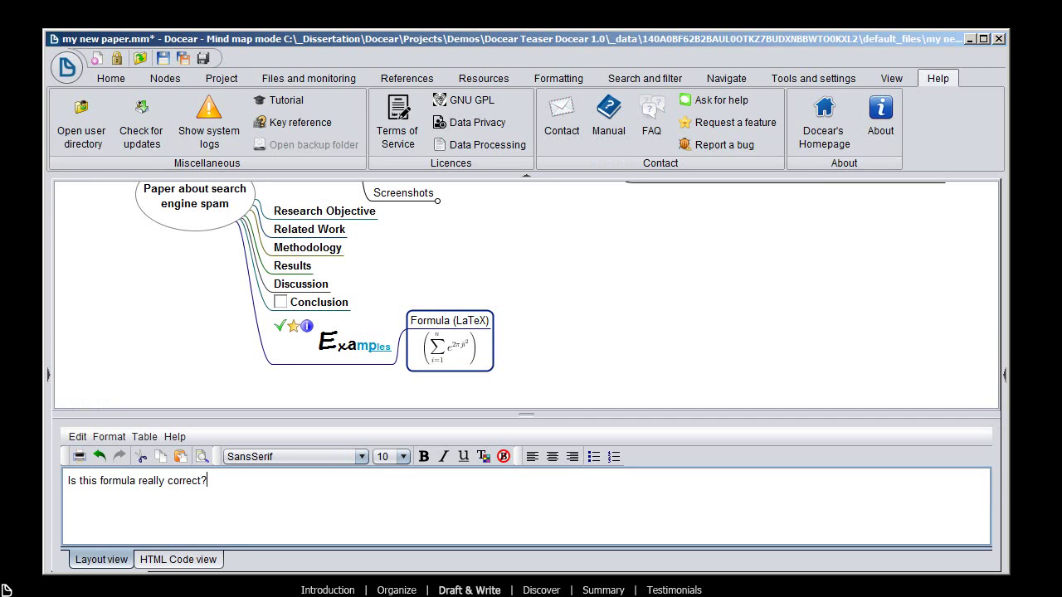
key(Escape)
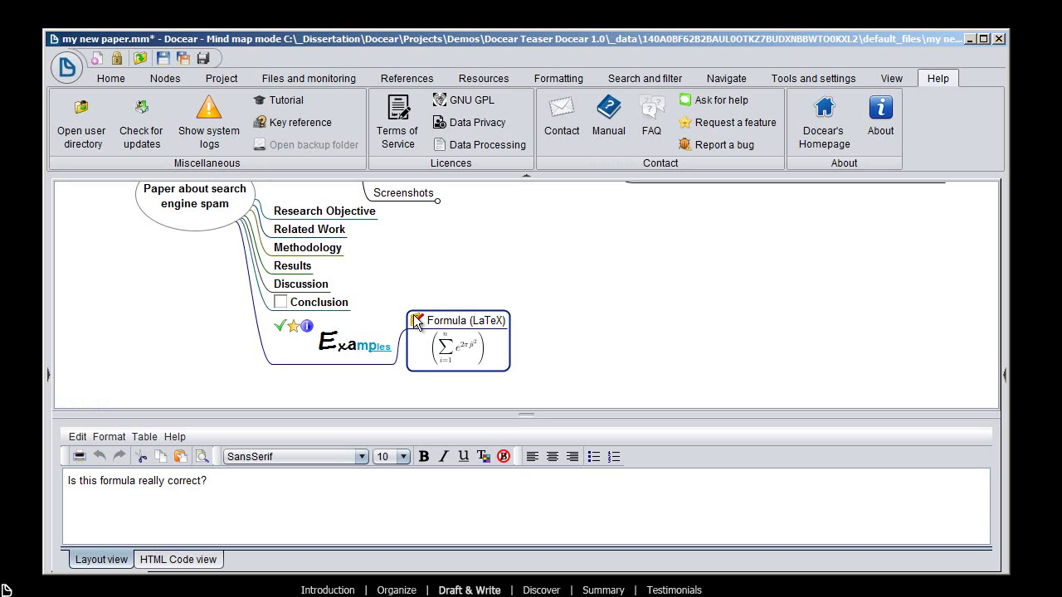
mouse_move(416, 322)
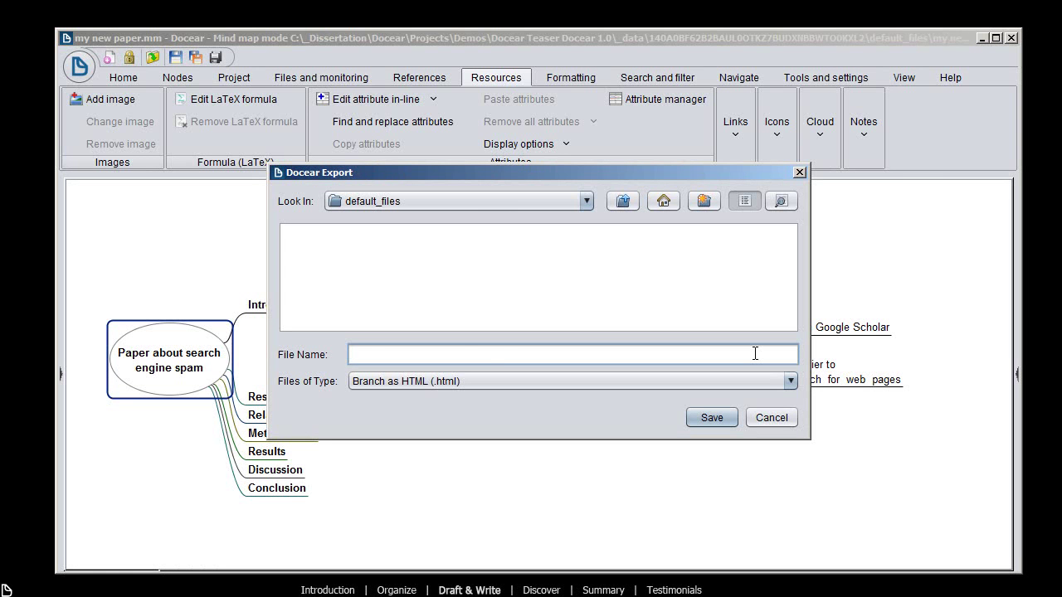
Step: Enter 'paper about search engine spam' and export as Word (2003 and above) XML named my new paper.doc
text(paper about search engine spam)
click(754, 380)
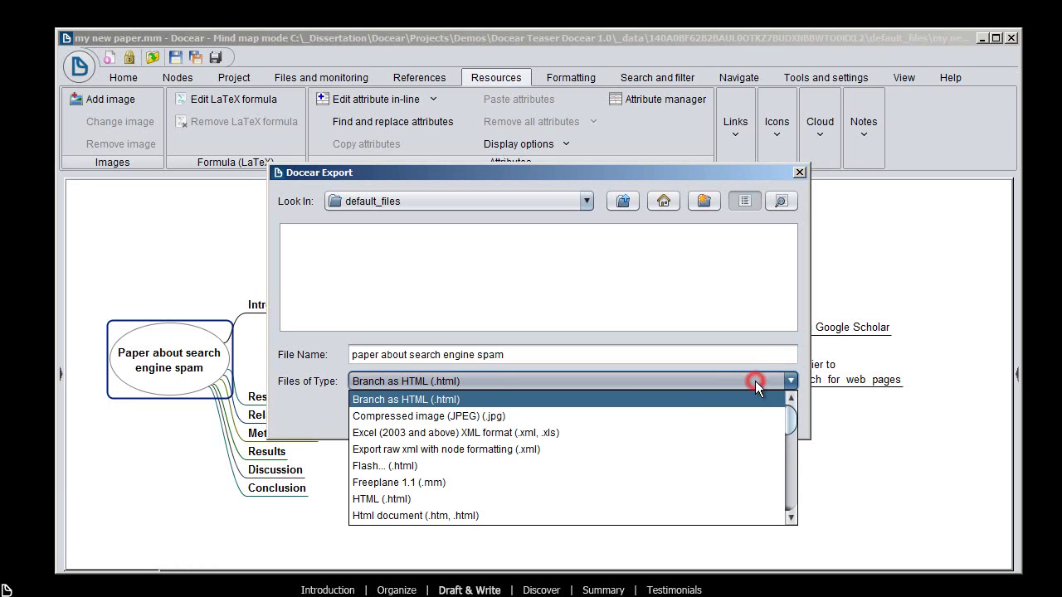
drag(792, 423, 792, 501)
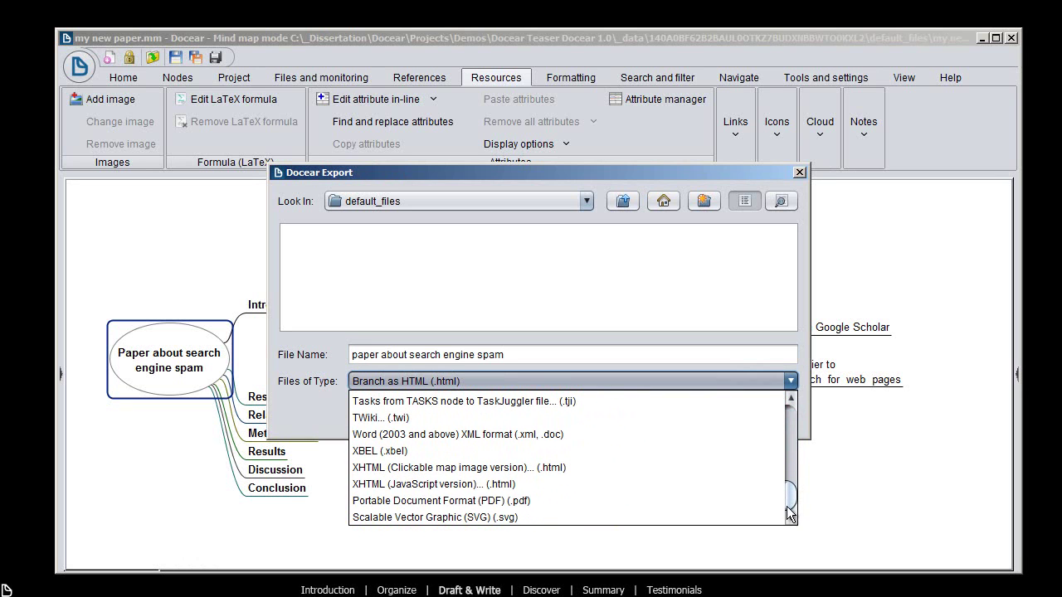
click(562, 436)
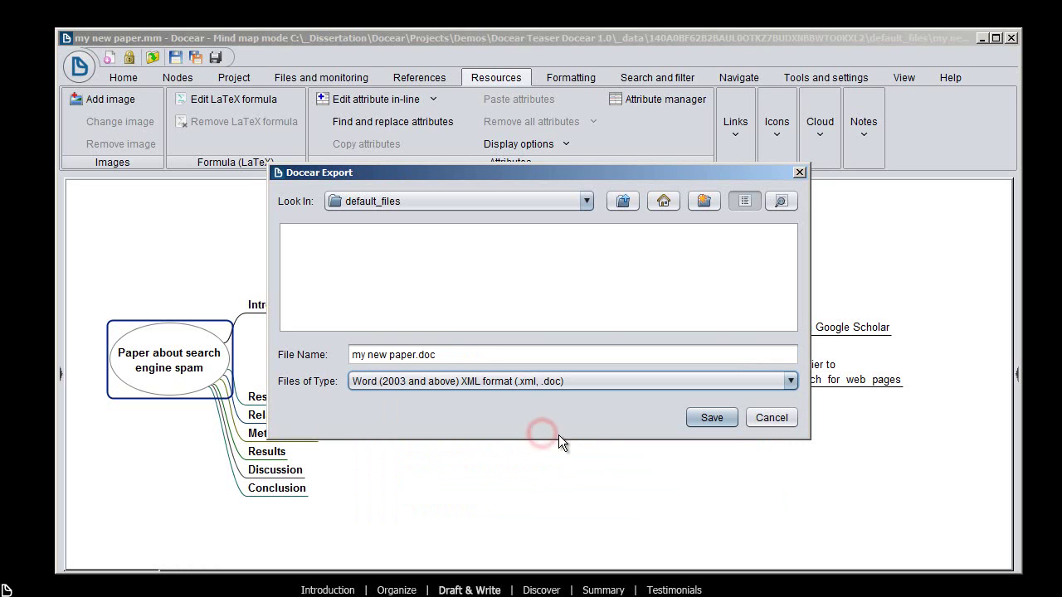
click(716, 416)
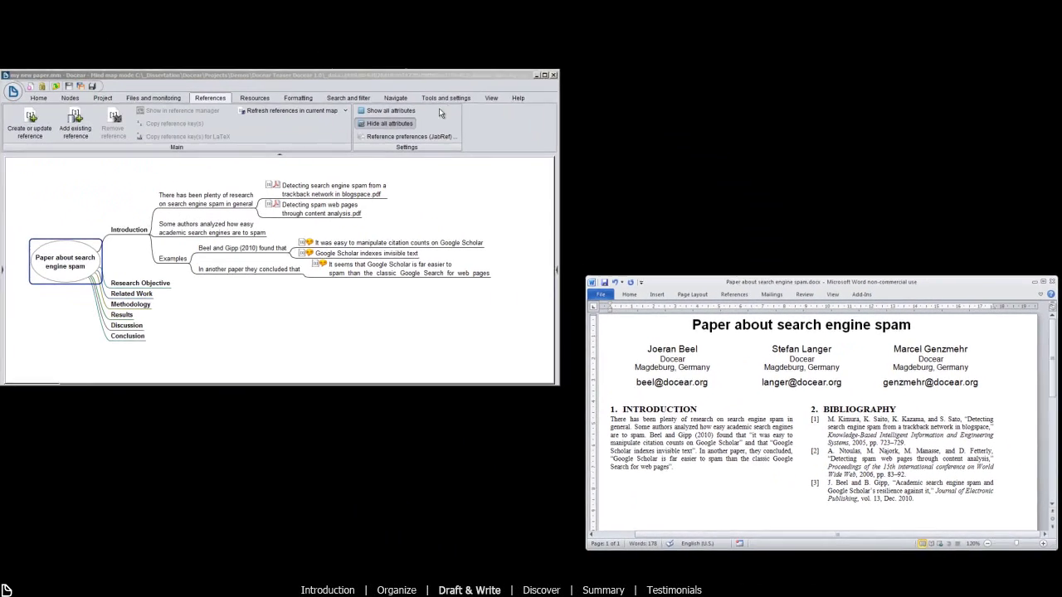
Step: Cite the two PDF reference nodes in the Word document's Introduction
click(313, 192)
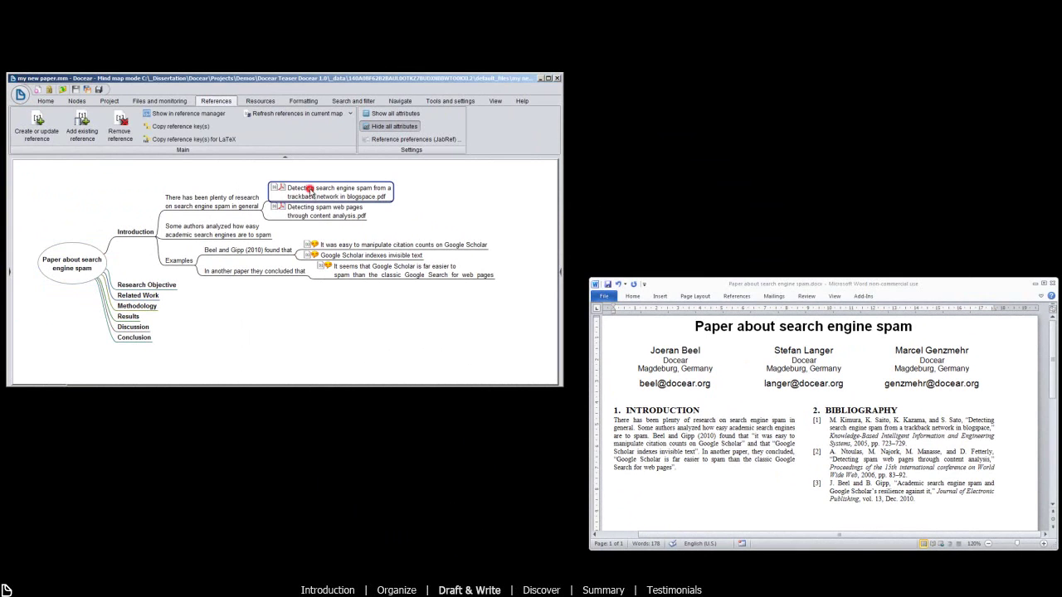
ctrl+click(308, 212)
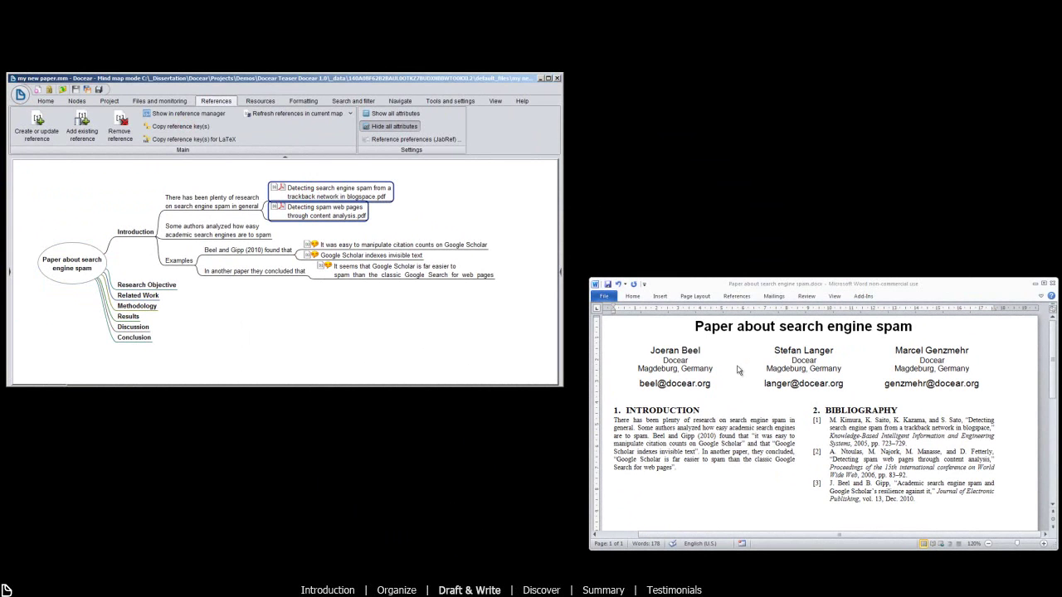
click(639, 430)
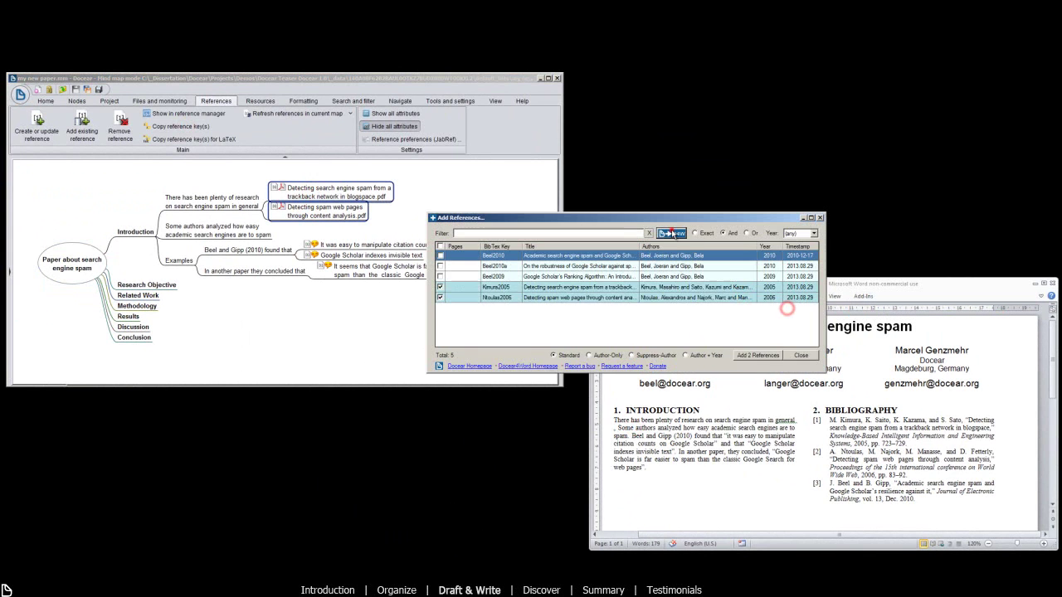
double_click(671, 230)
Step: Insert citation [3] for Beel2010 after 'invisible text' using the two quote nodes' reference keys
click(398, 245)
ctrl+click(373, 254)
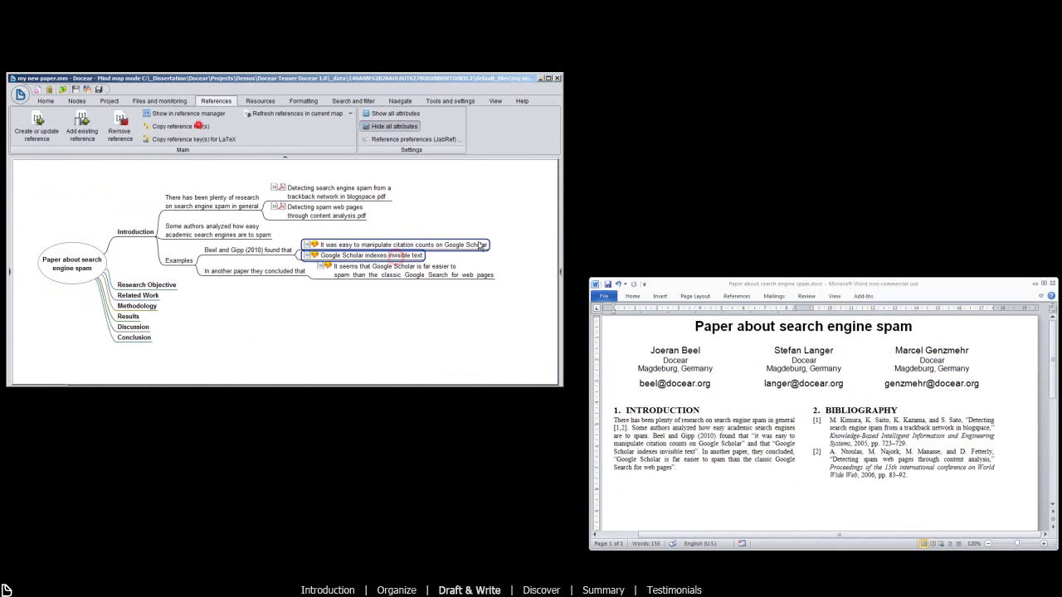
click(199, 125)
click(696, 450)
click(736, 296)
click(788, 309)
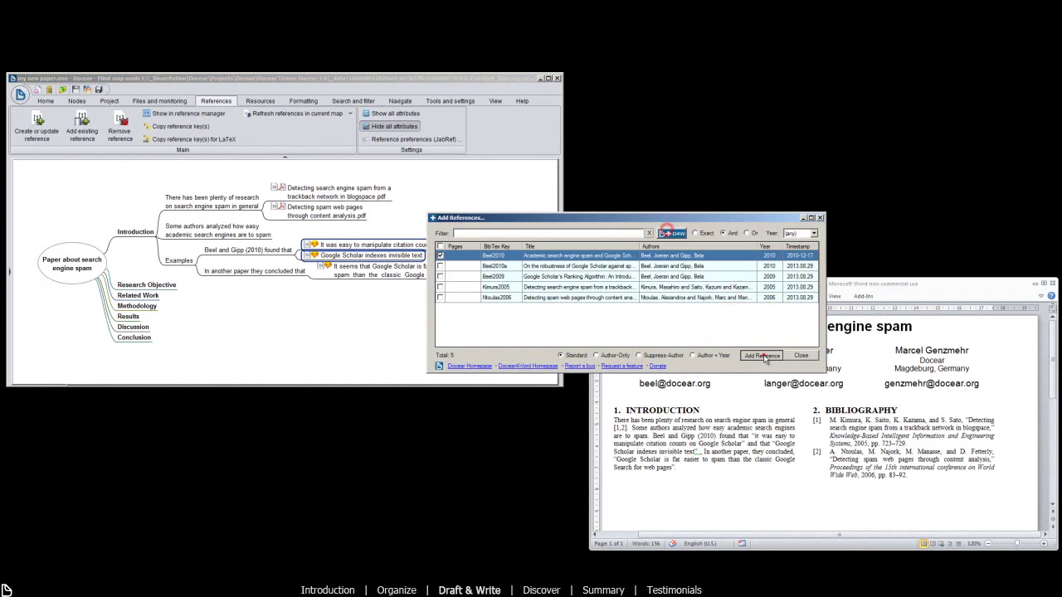
click(761, 355)
Step: Insert citation [4] after 'web pages' using the Google Scholar quote's reference key
click(388, 270)
click(181, 126)
click(695, 467)
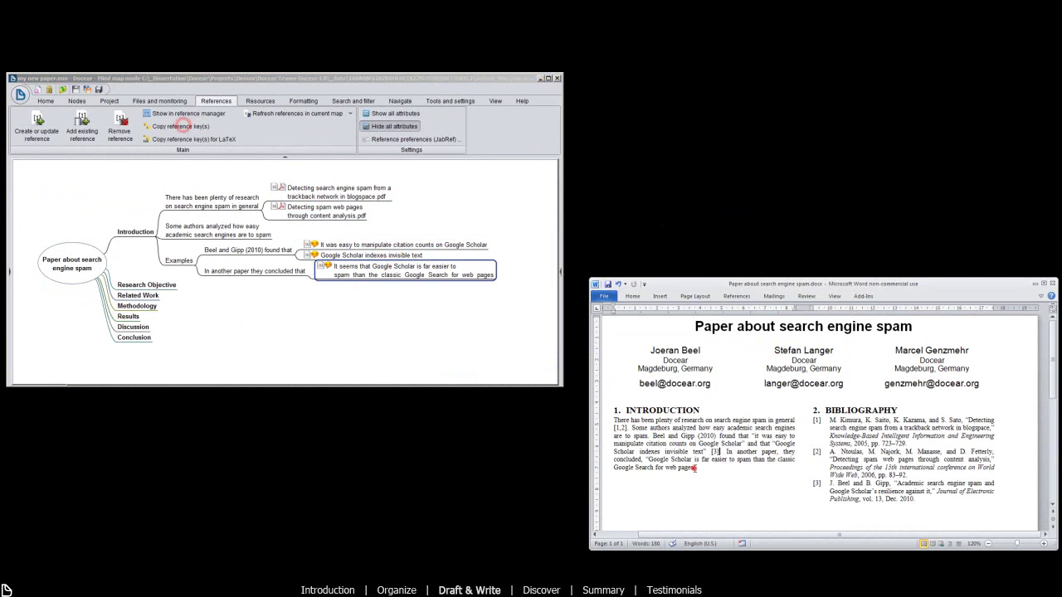
click(736, 296)
click(788, 308)
click(761, 356)
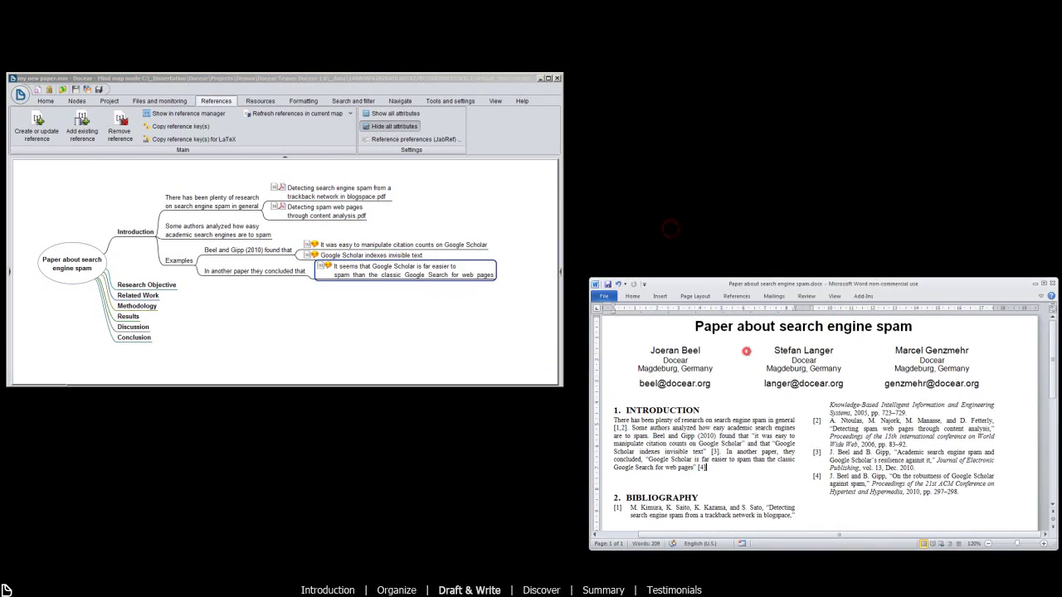
Step: Switch the citation style to Elsevier's Harvard Style (with titles)
click(686, 260)
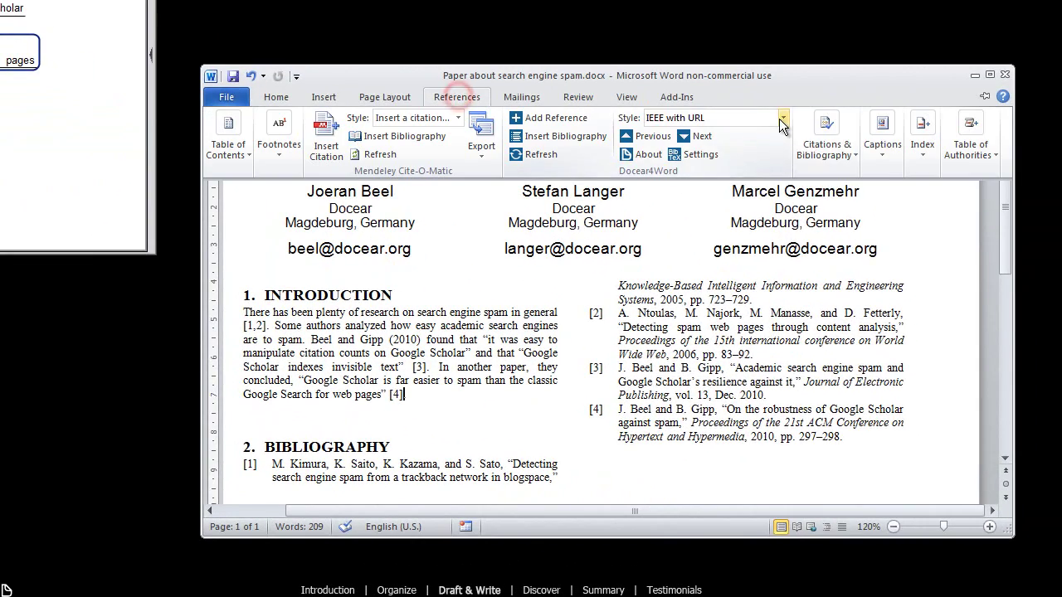
click(896, 276)
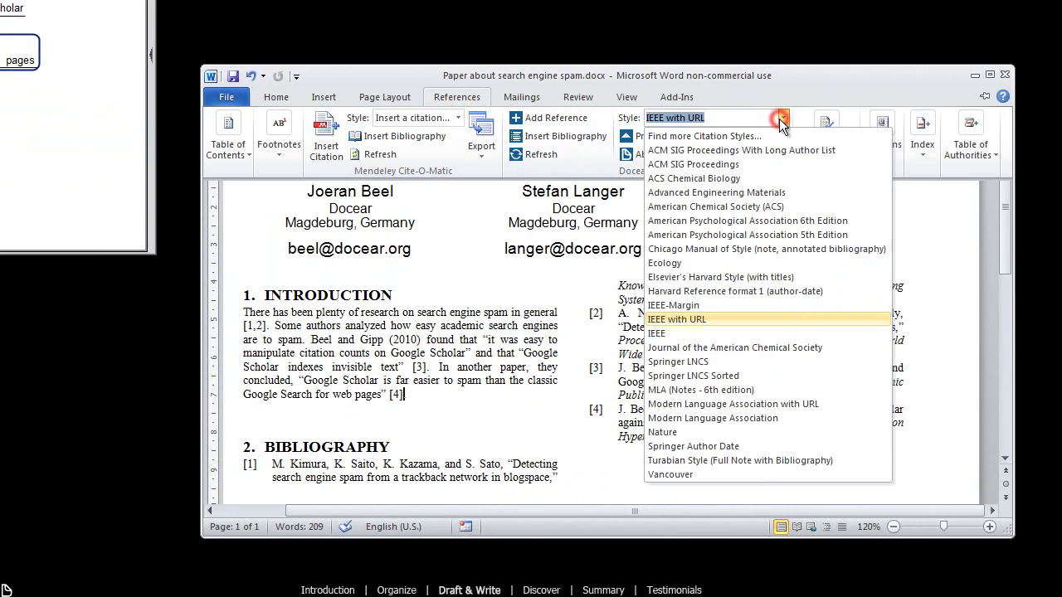
click(753, 277)
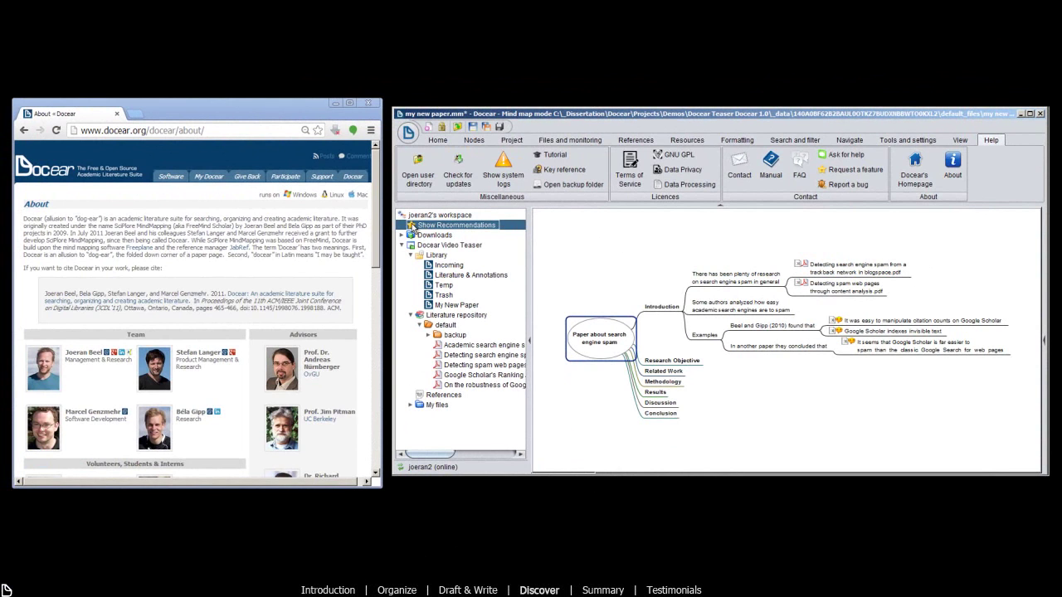
Step: Show Docear's full-text research paper recommendations on web and search engine spam
click(410, 226)
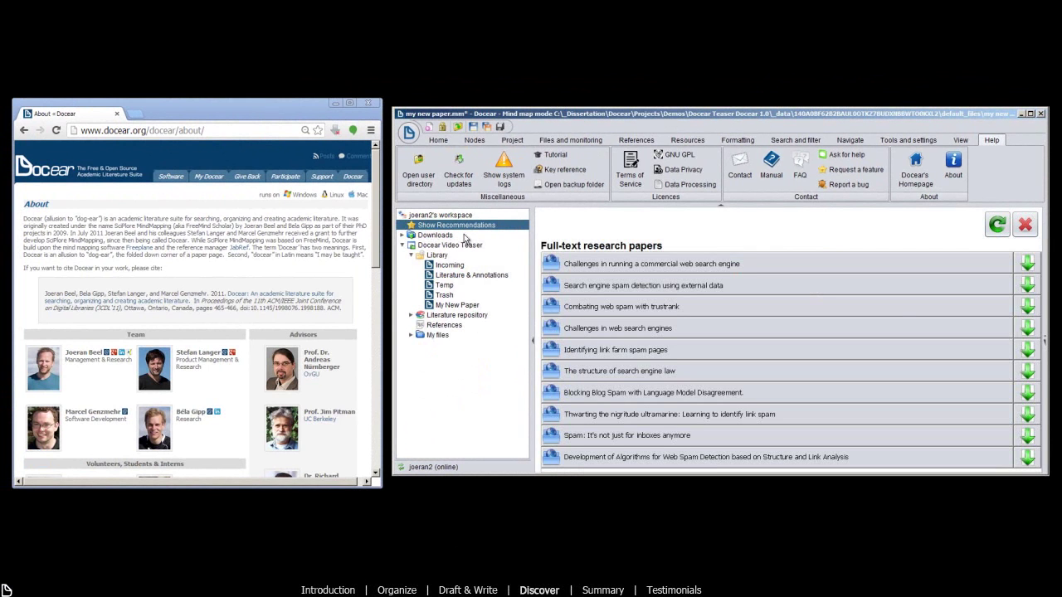
Step: Open the TrustRank, link farm spam pages, and Nigritude Ultramarine papers as PDFs in the browser
click(571, 308)
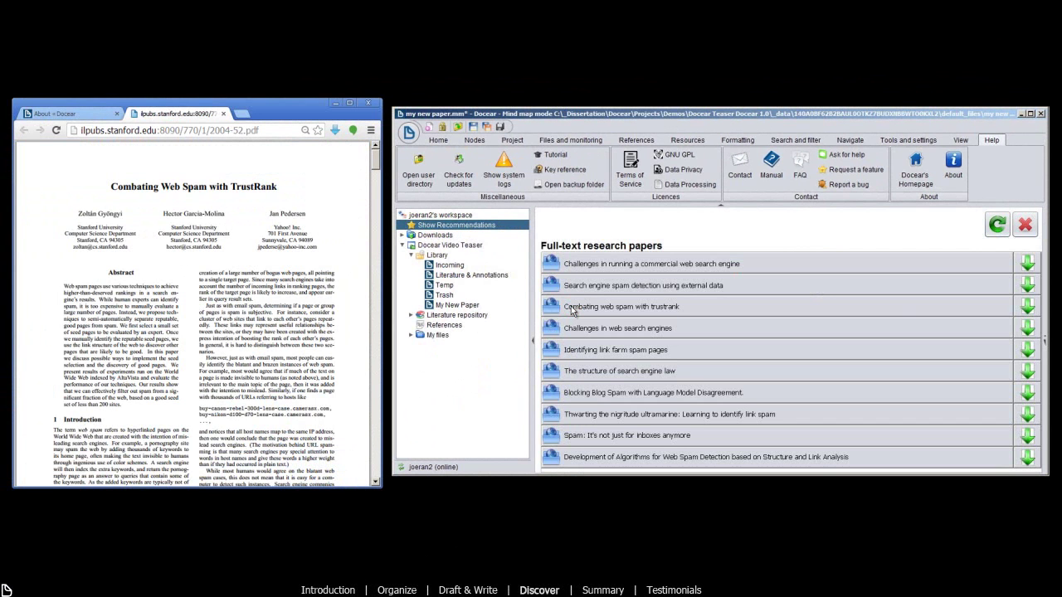
click(569, 350)
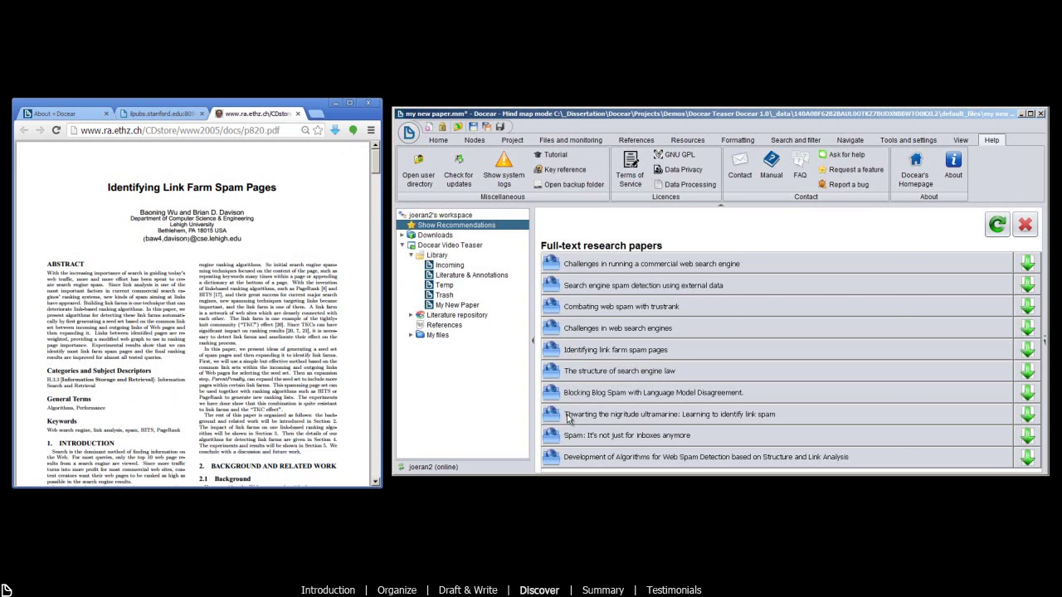
click(568, 418)
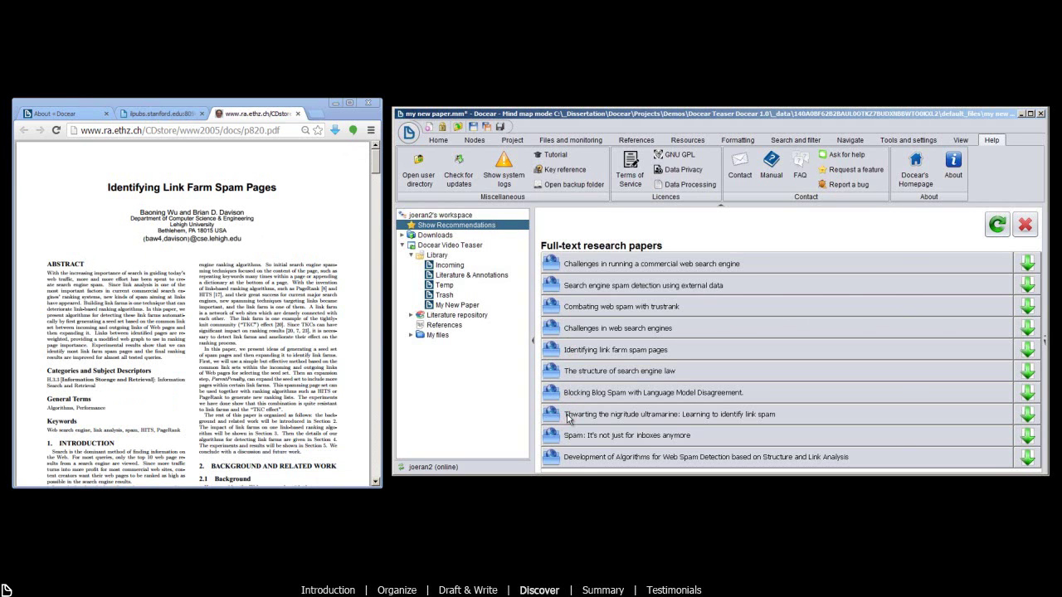